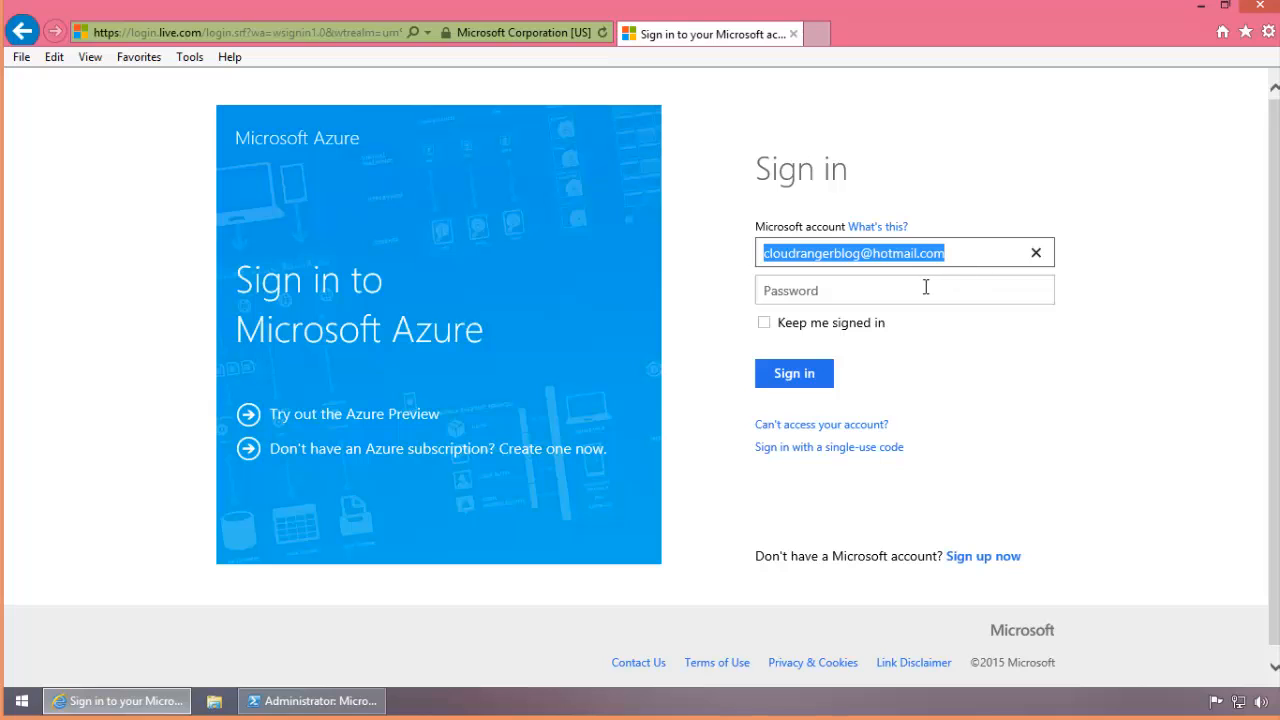
Step: Enter the Microsoft account password and sign in to the Azure management portal
left_click(926, 288)
type("•••••••••")
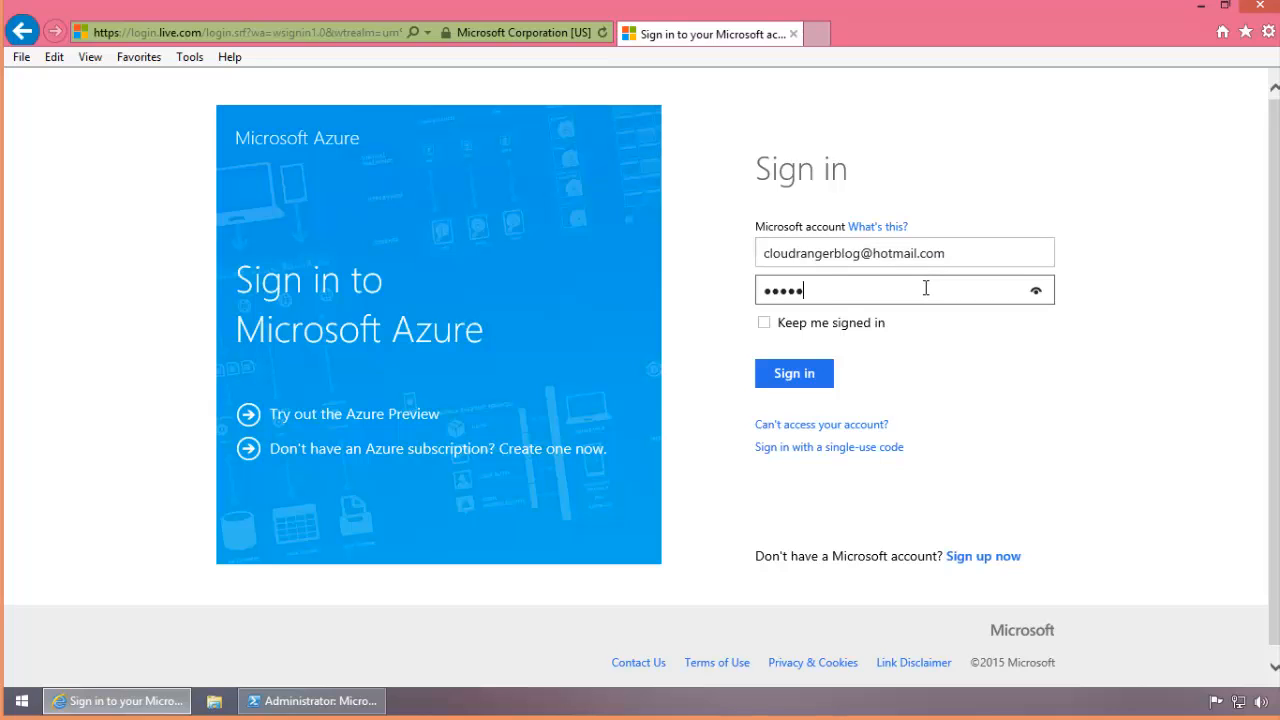
key("Return")
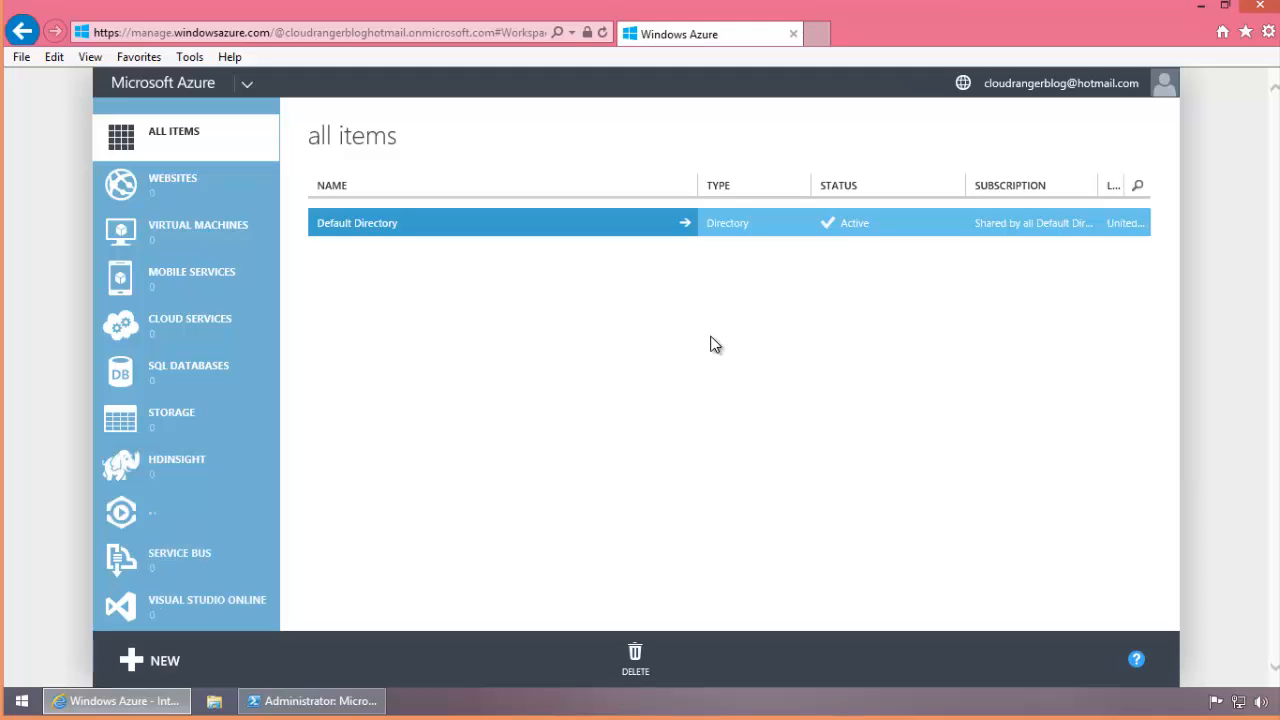
Step: Open the Free Trial subscription expiry notification and dismiss it with the option not to be reminded again
left_click(156, 146)
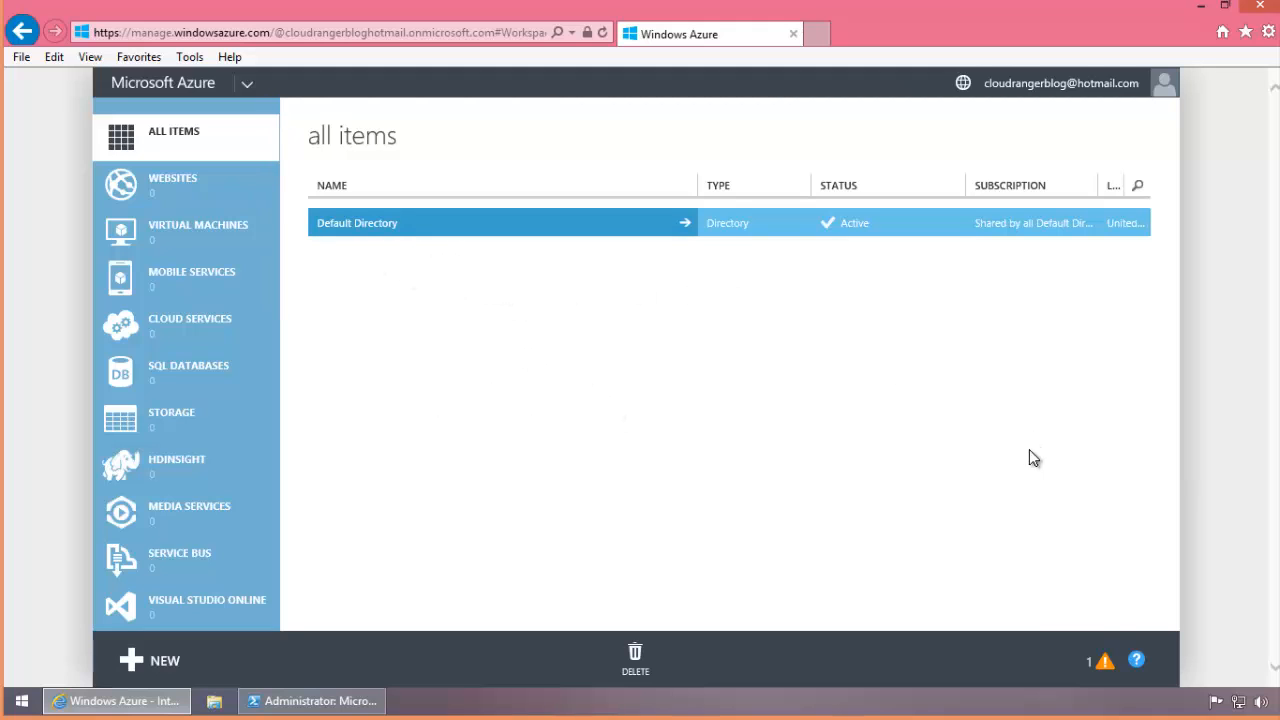
left_click(1078, 660)
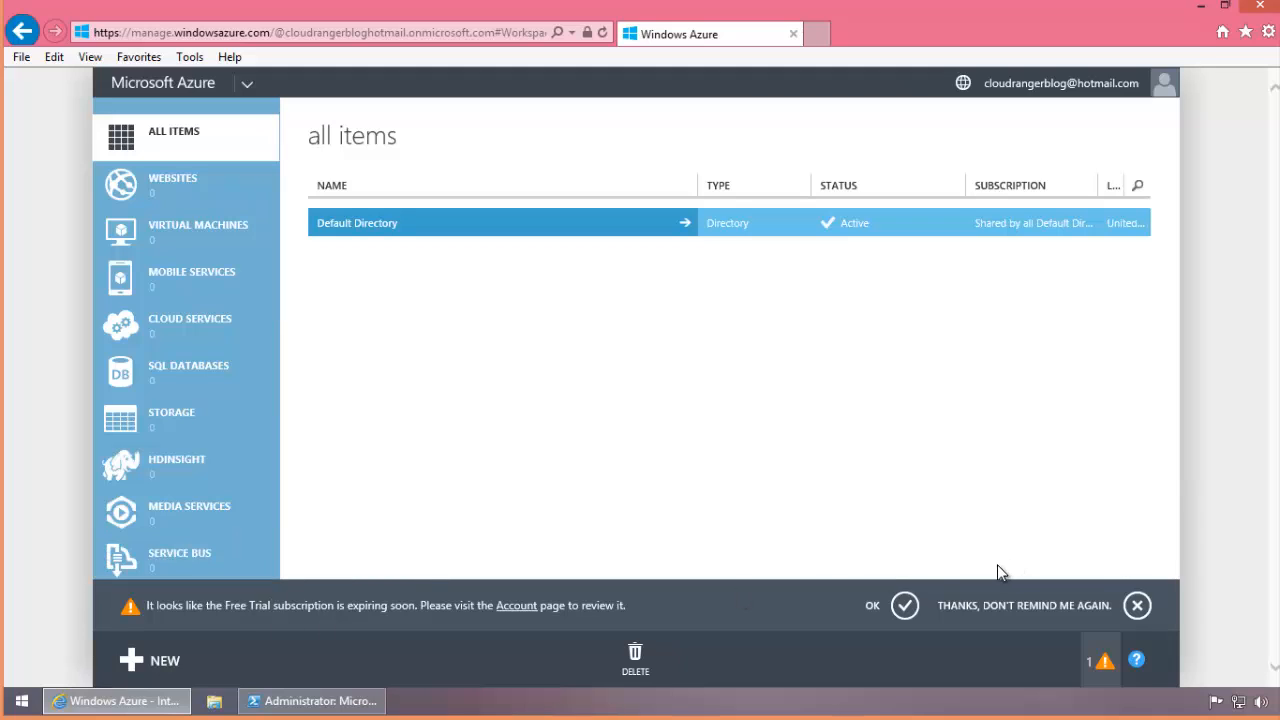
left_click(1023, 607)
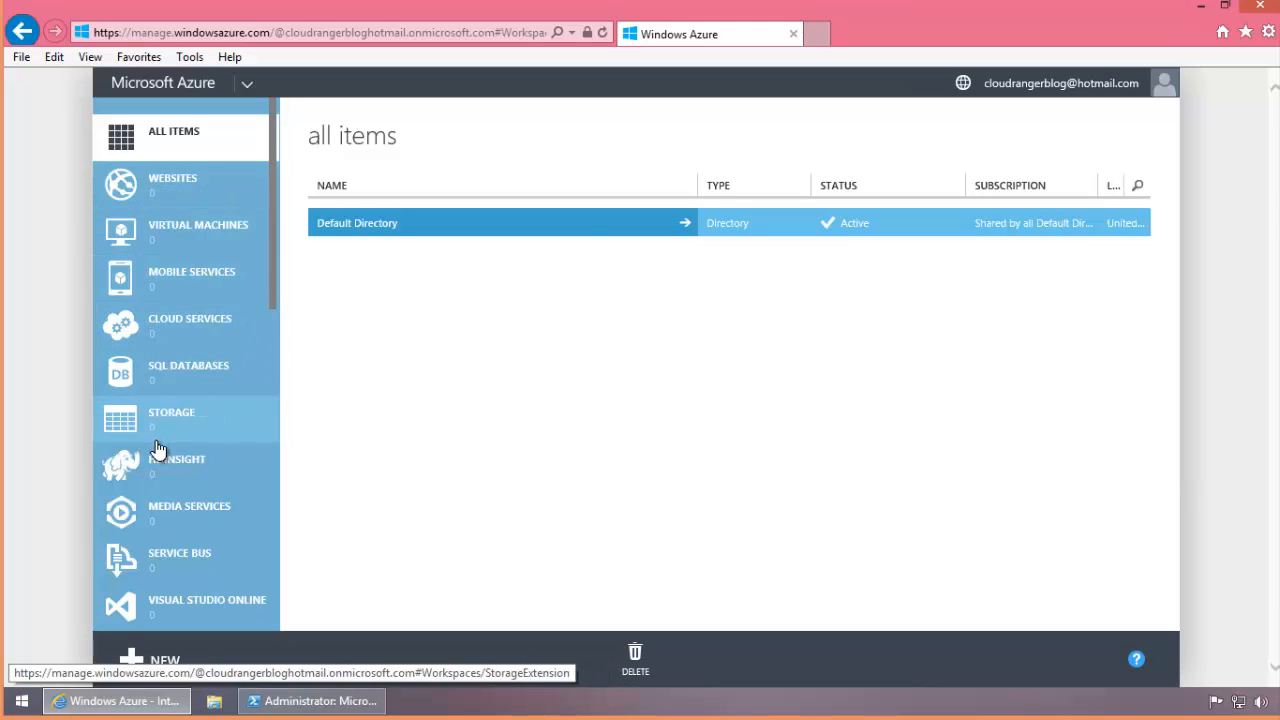
Step: Go to the virtual machines section and open the Quick Create form for a new virtual machine
scroll(160, 466, "down", 4)
scroll(162, 470, "down", 4)
scroll(160, 417, "up", 7)
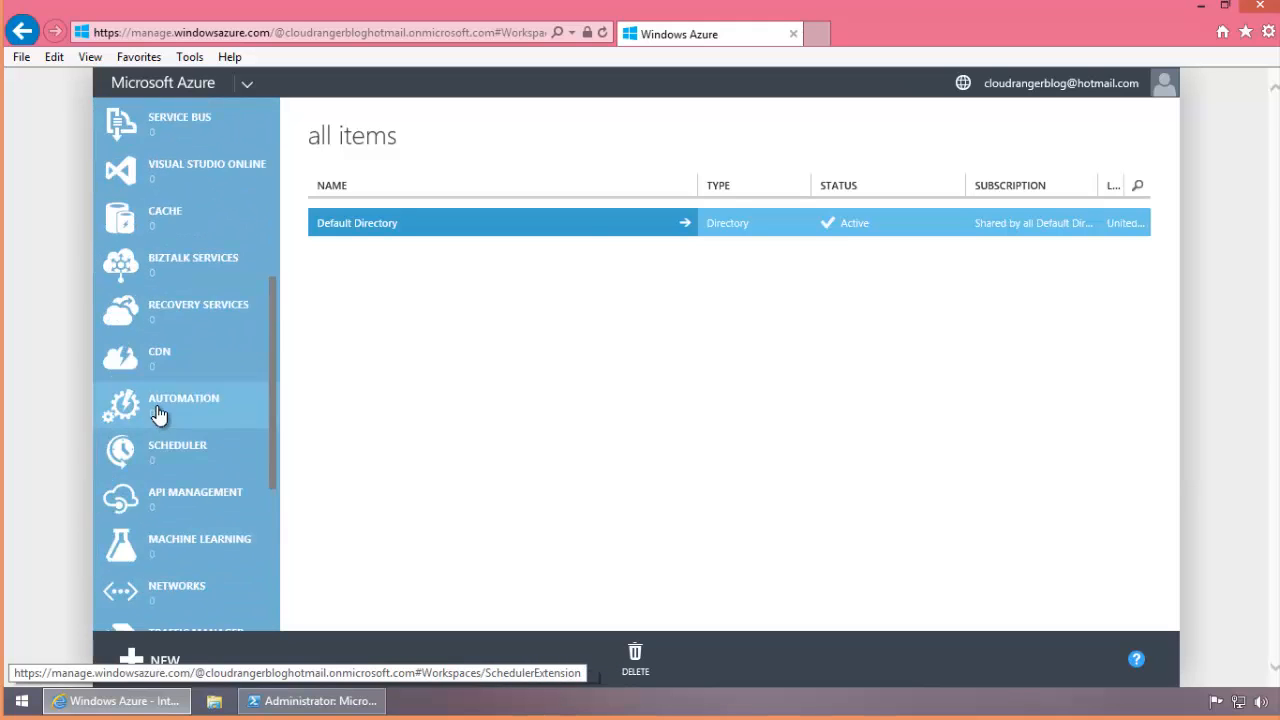
scroll(167, 380, "up", 1)
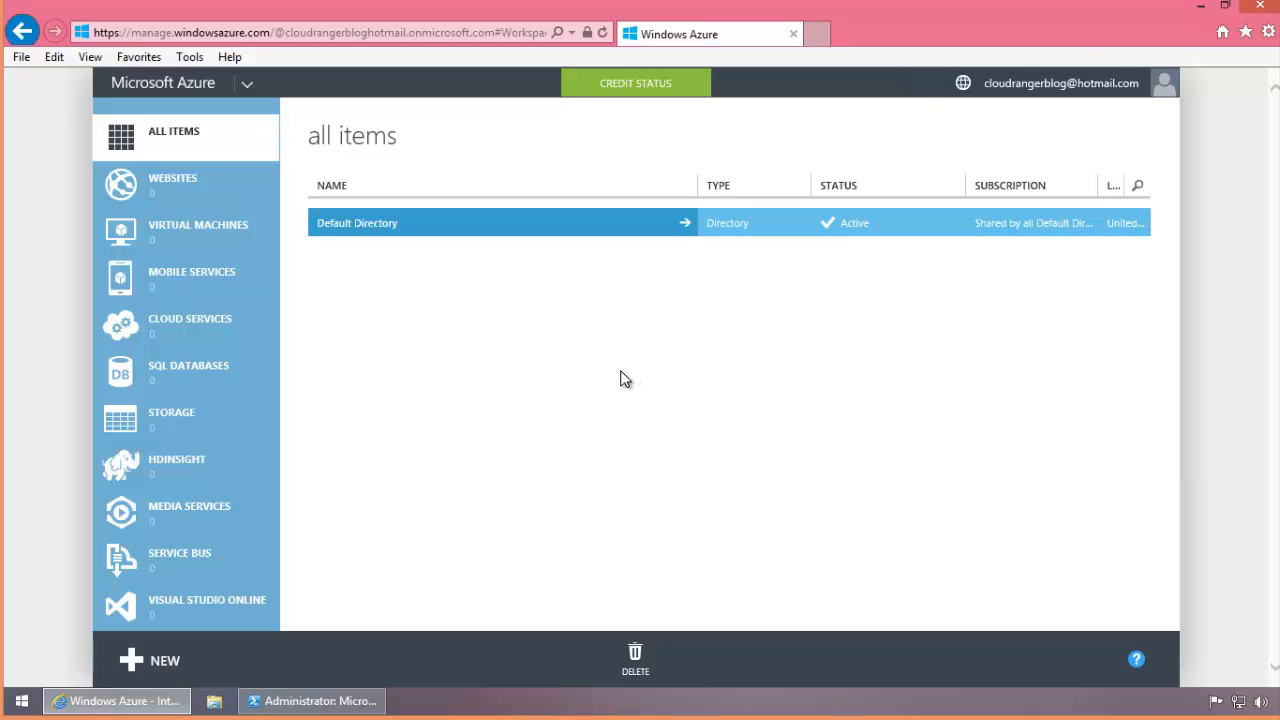
left_click(197, 251)
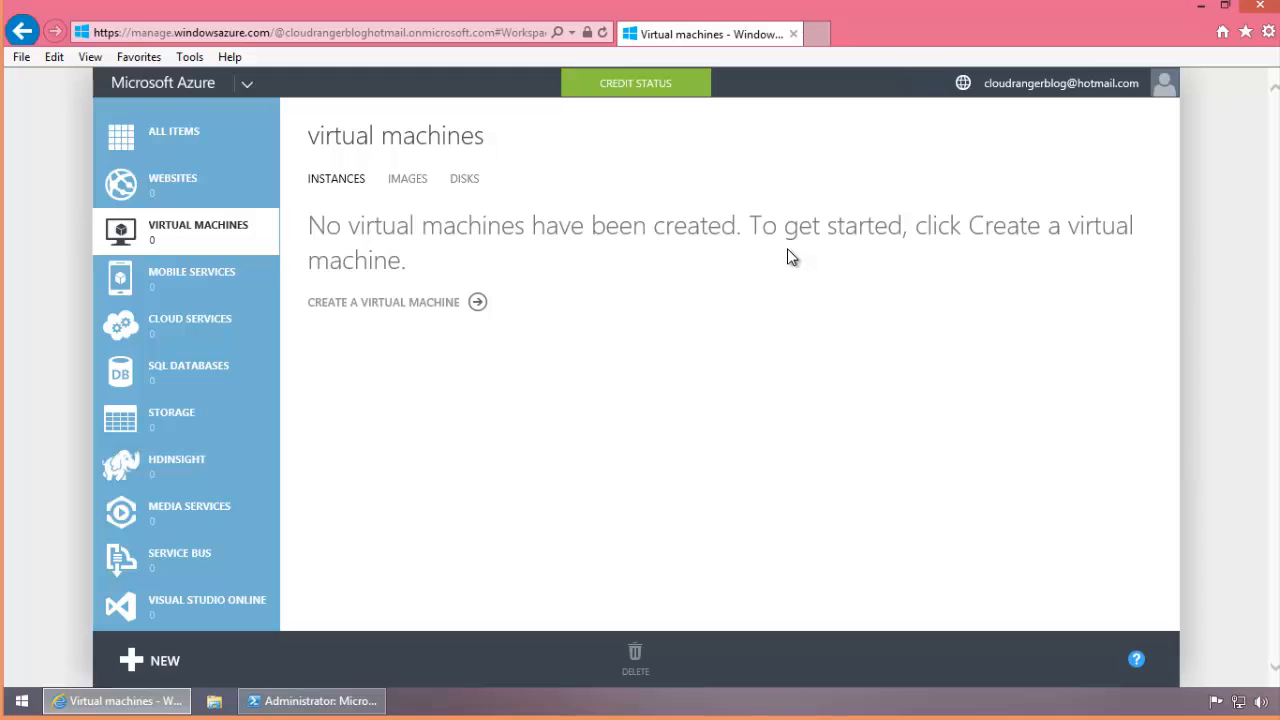
left_click(156, 670)
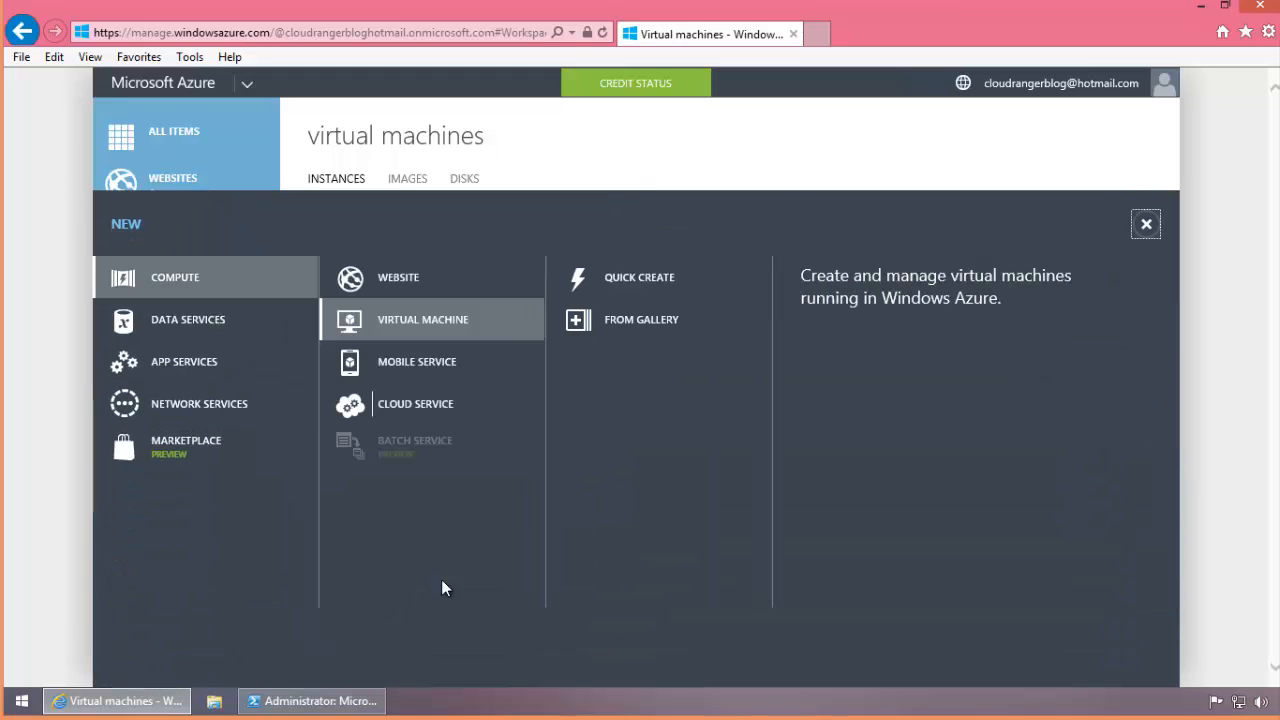
left_click(657, 288)
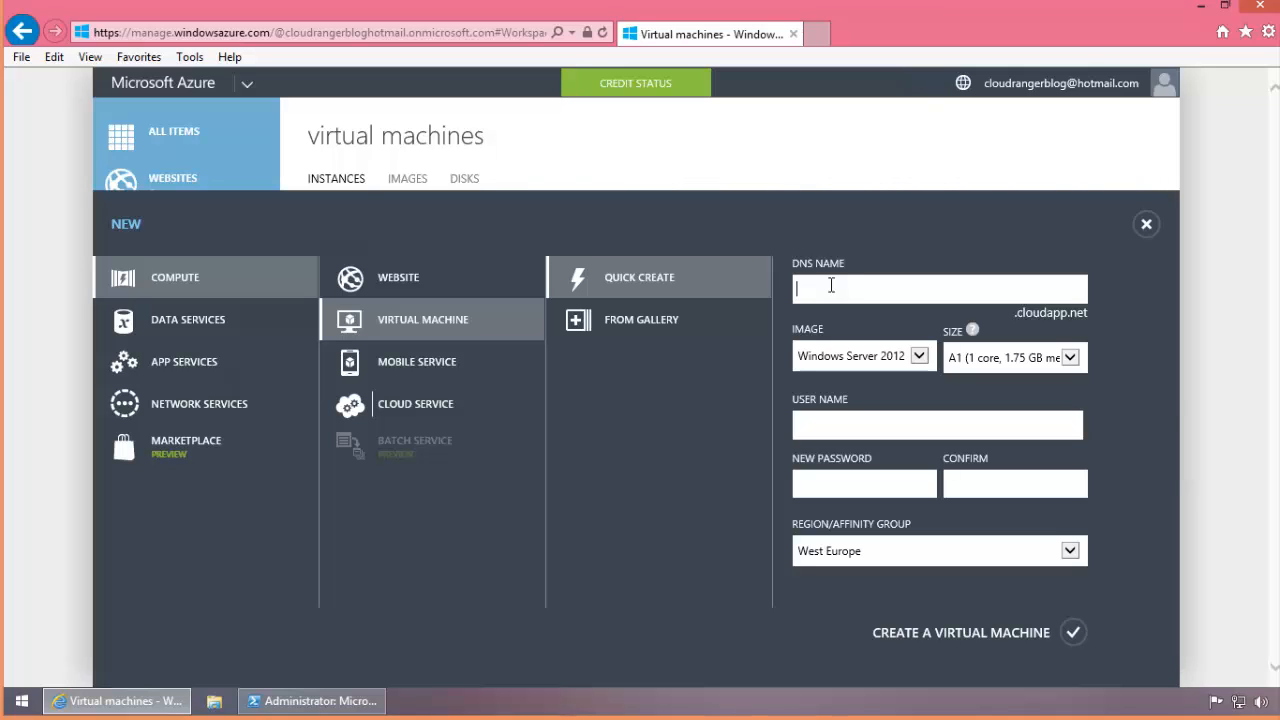
Step: Give the new virtual machine the DNS name cloudvm100 and choose the Windows Server 2012 R2 Datacenter image
type("cloudvm")
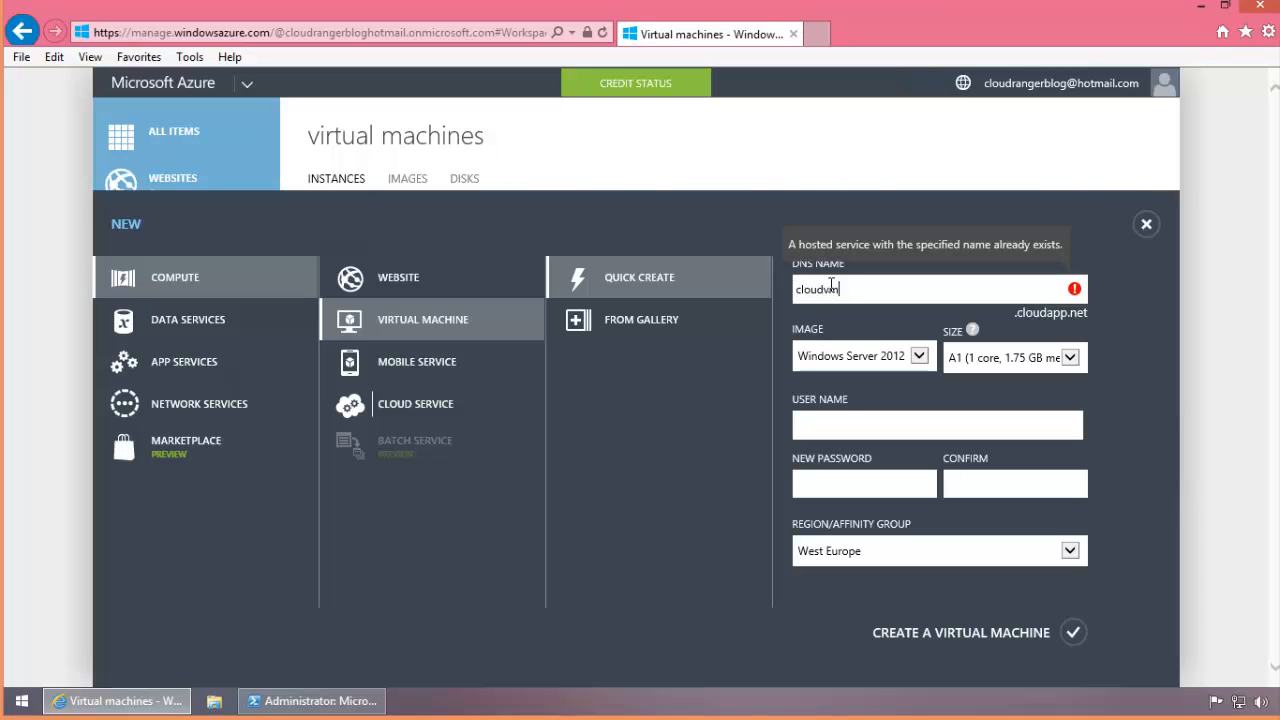
type("100")
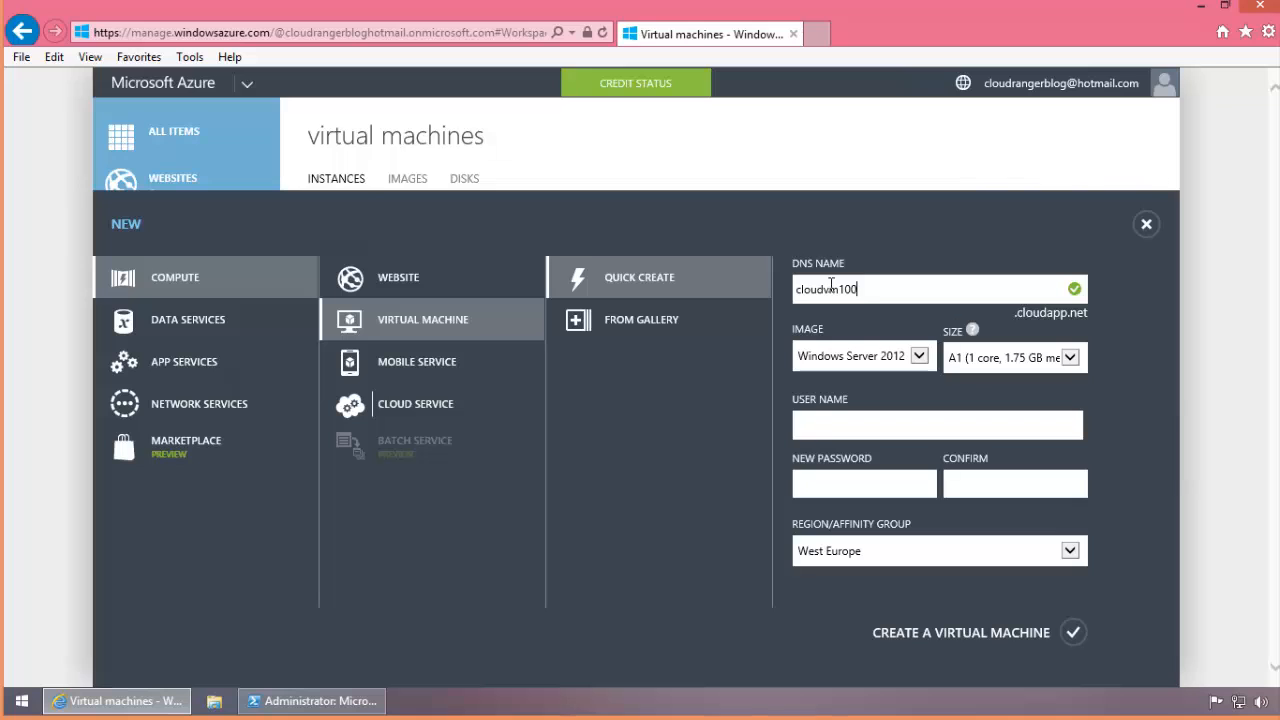
left_click(920, 358)
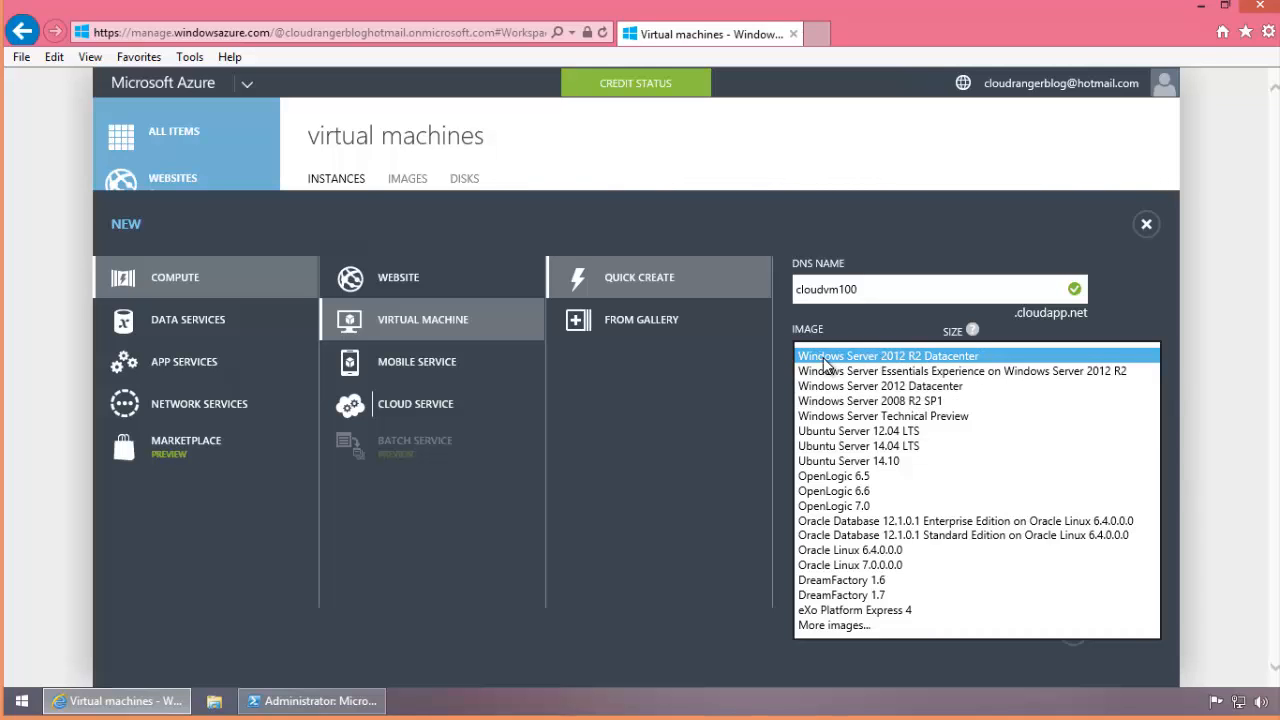
left_click(919, 357)
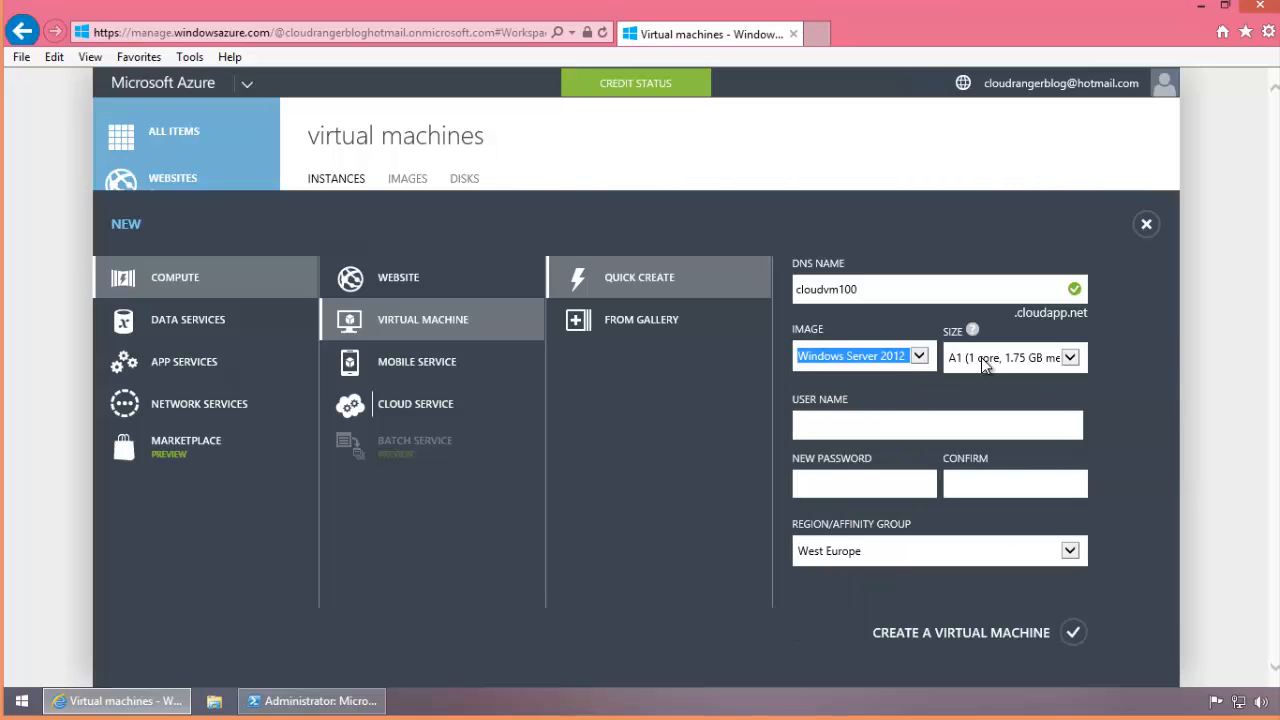
Step: Set the virtual machine's size to Basic A2 (2 cores, 3.5 GB memory)
left_click(1070, 357)
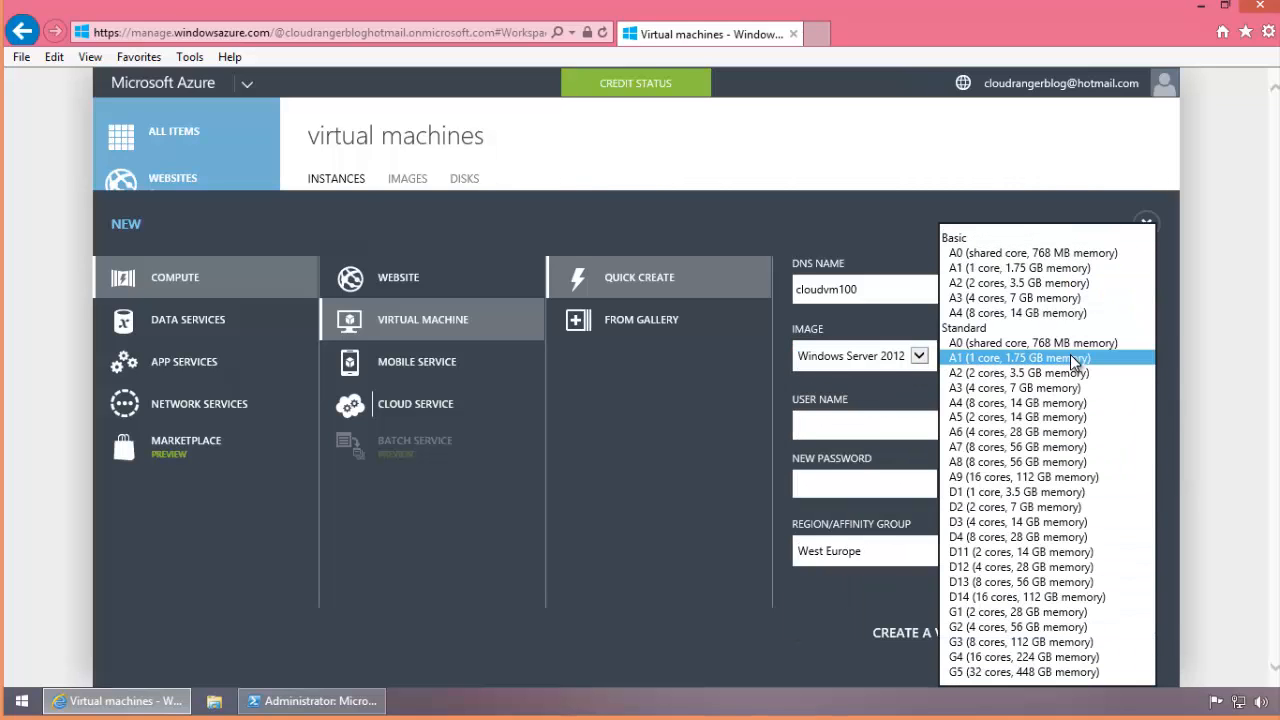
left_click(1010, 283)
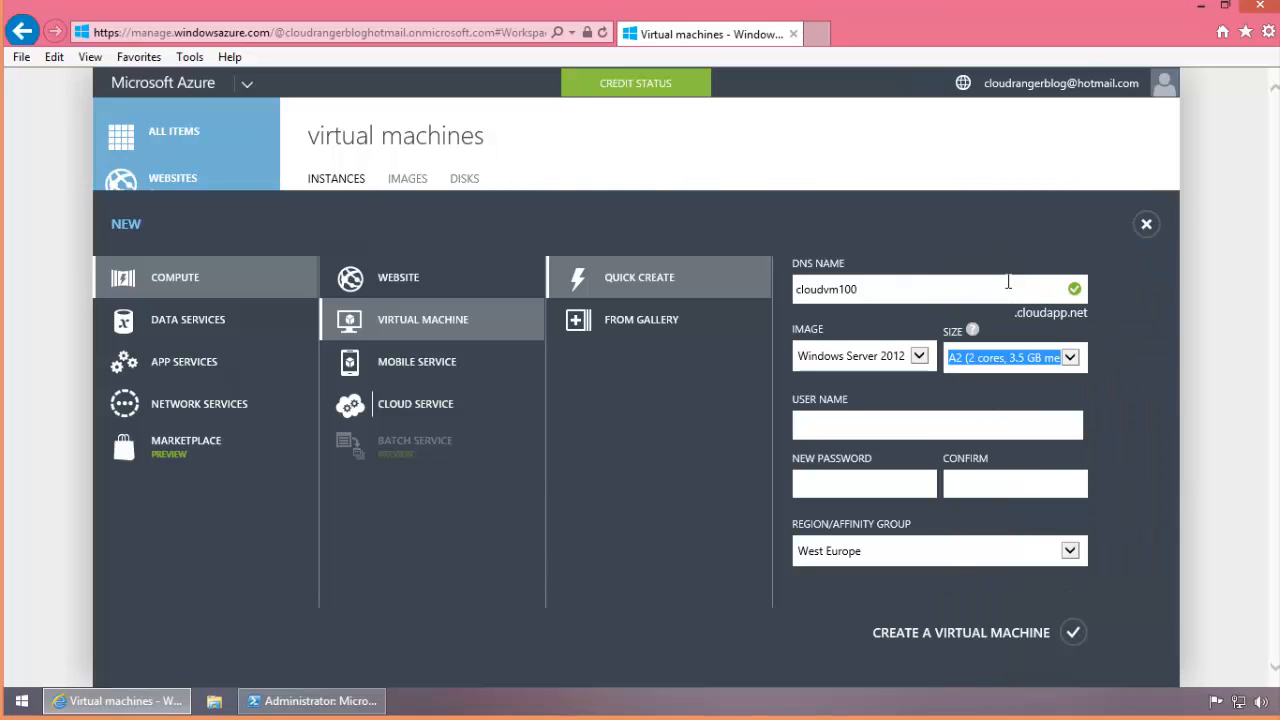
left_click(1070, 357)
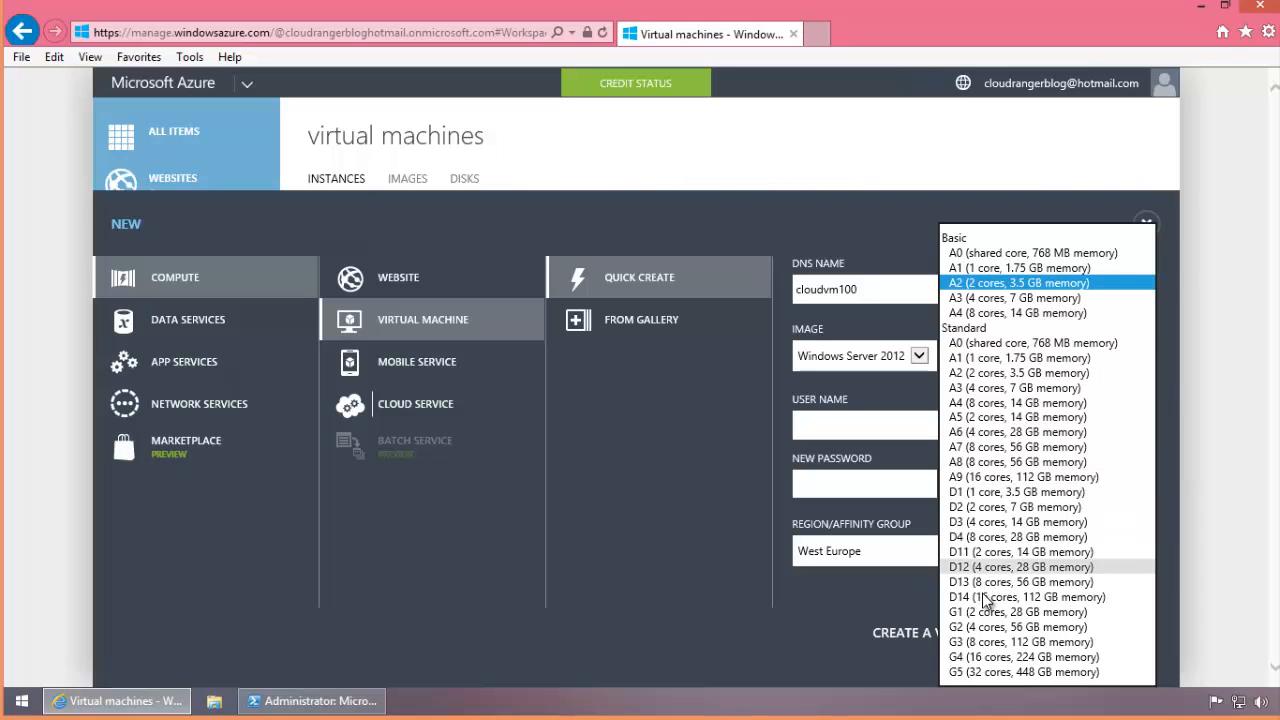
left_click(987, 282)
Step: Enter the administrator user name for the virtual machine, then enter and confirm the new password
left_click(893, 418)
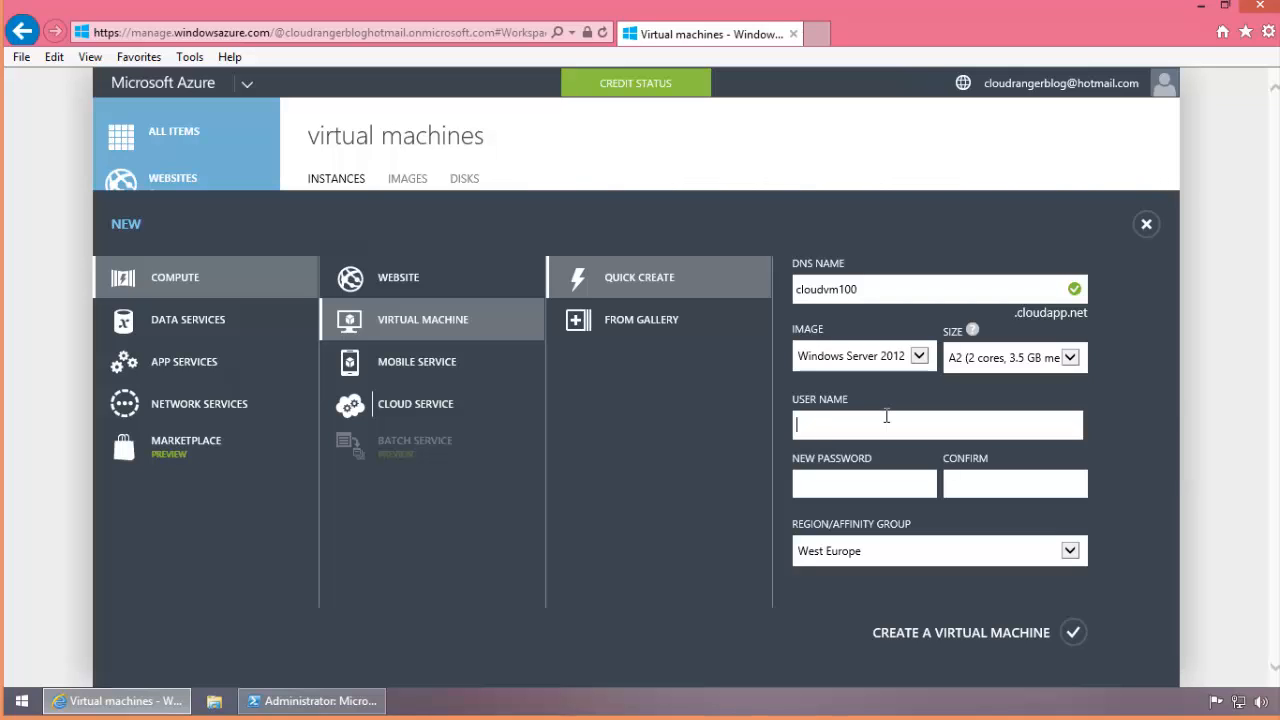
type("shawn")
left_click(812, 488)
type("•••••••••")
key("Tab")
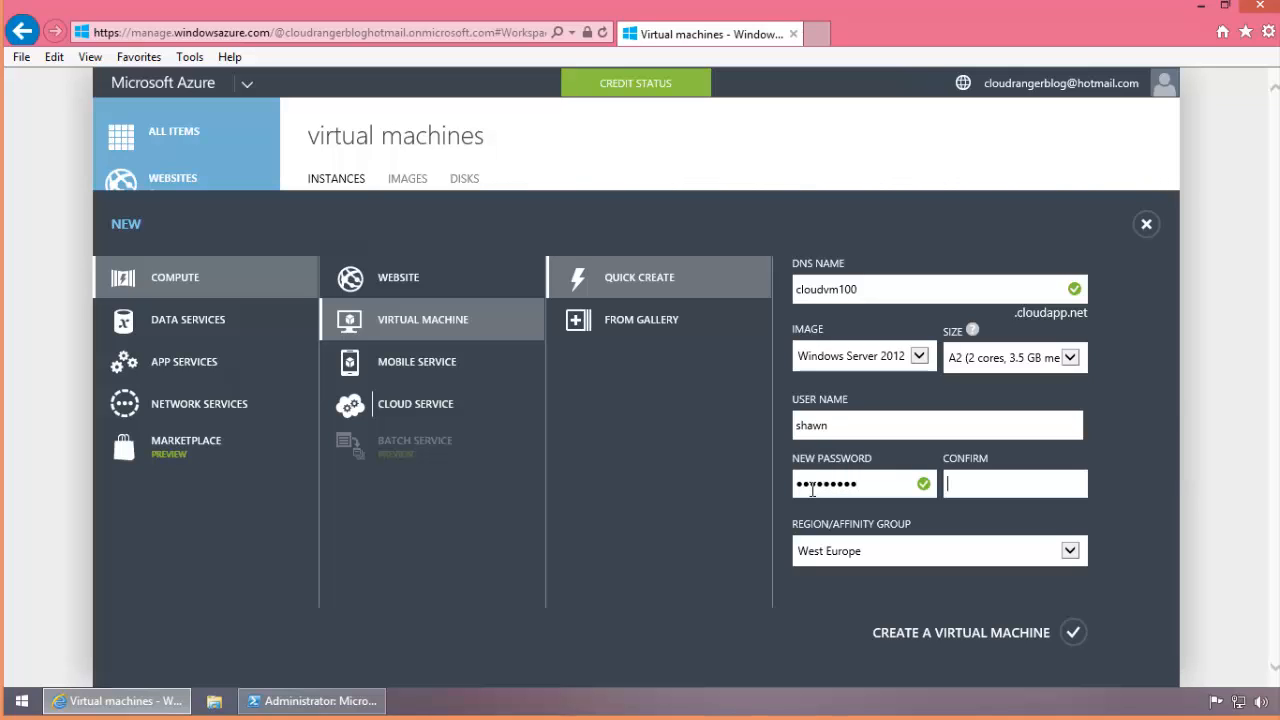
type("•••••••••")
Step: Delete and re-enter the last two digits of the DNS name so that it reads cloudvm100
left_click(878, 288)
left_click_drag(874, 291, 800, 300)
left_click(868, 293)
mouse_move(864, 290)
left_mouse_down()
mouse_move(788, 292)
mouse_move(868, 284)
left_mouse_up()
key("BackSpace")
key("BackSpace")
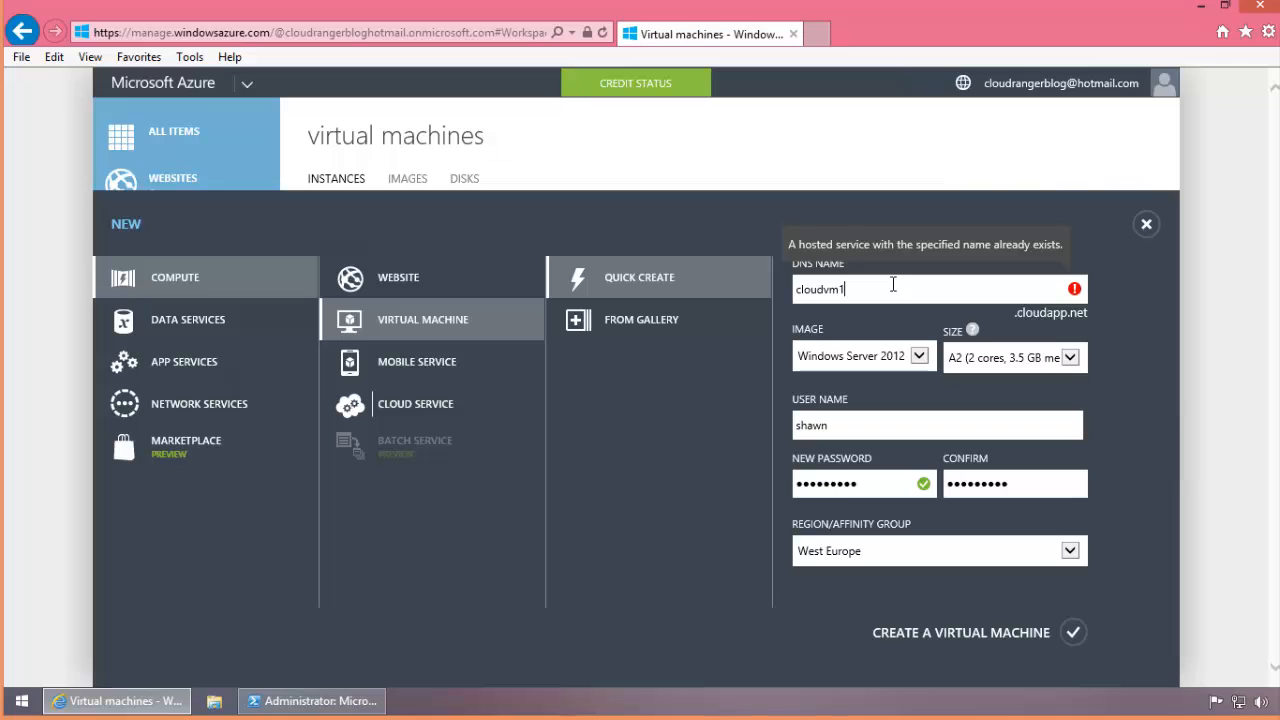
type("00")
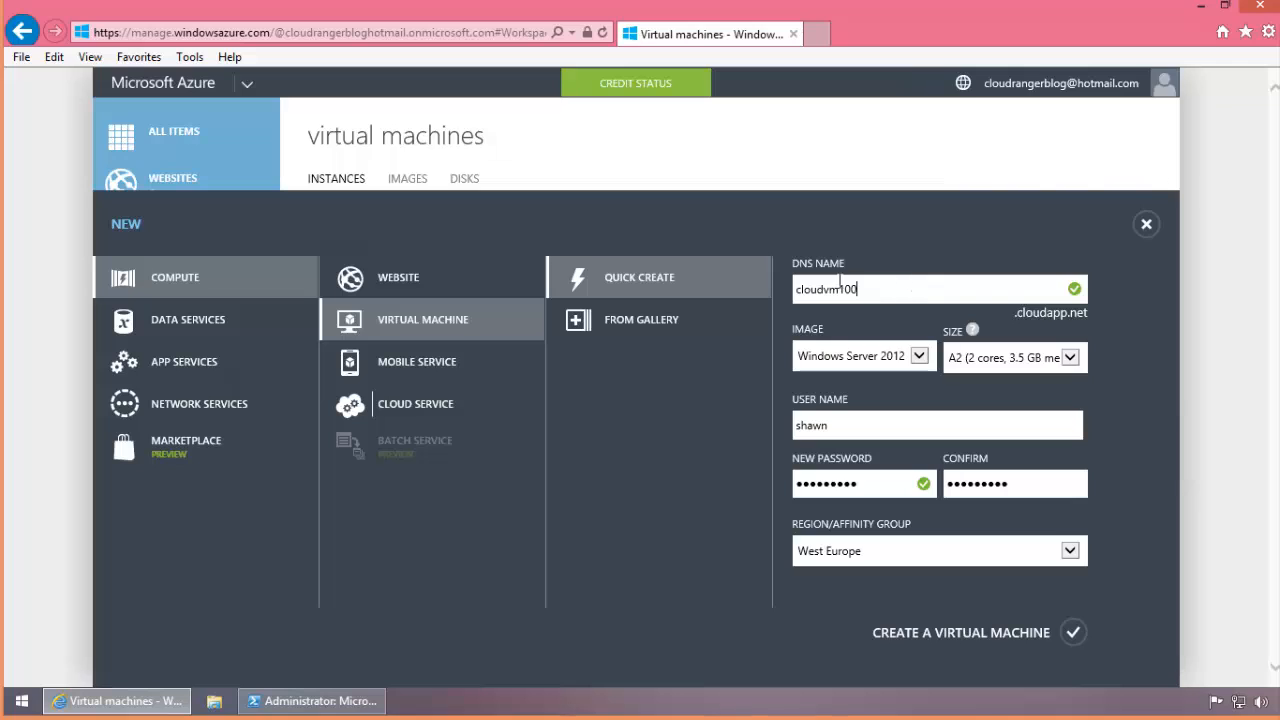
left_click(800, 289)
left_click_drag(832, 289, 924, 294)
left_click(930, 289)
Step: Set the virtual machine's region to East US 2
left_click(1069, 550)
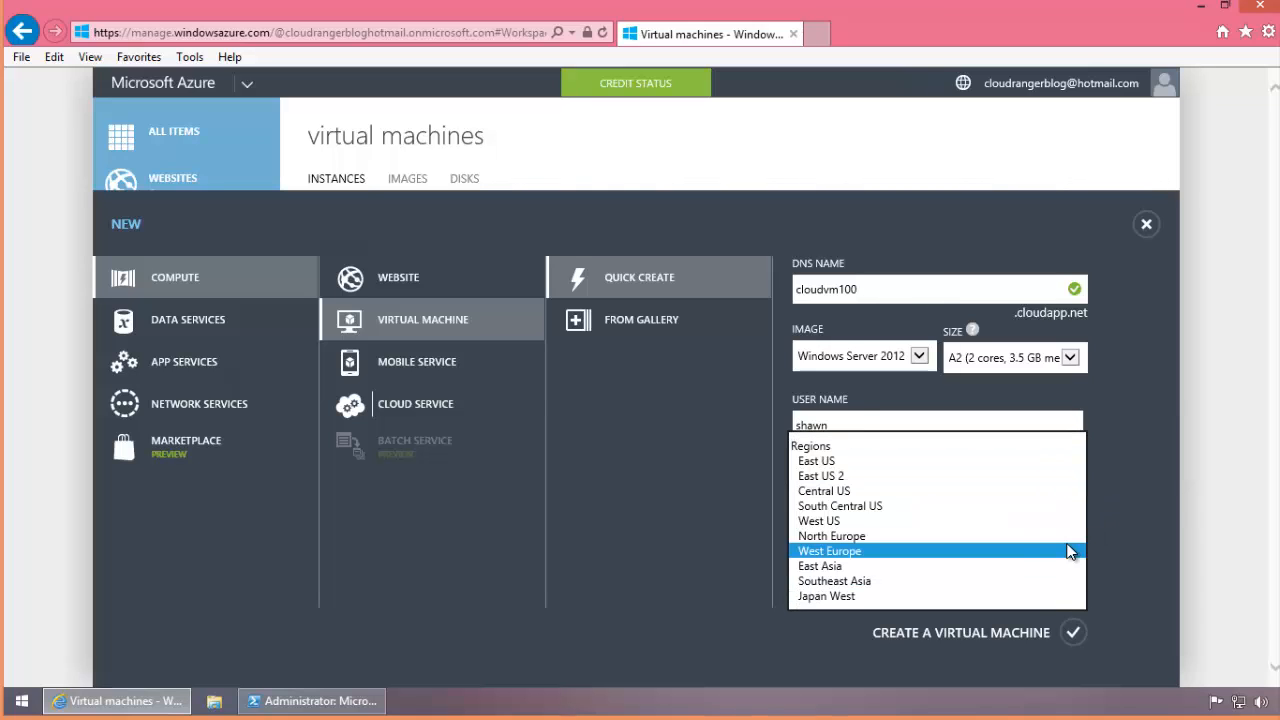
left_click(824, 475)
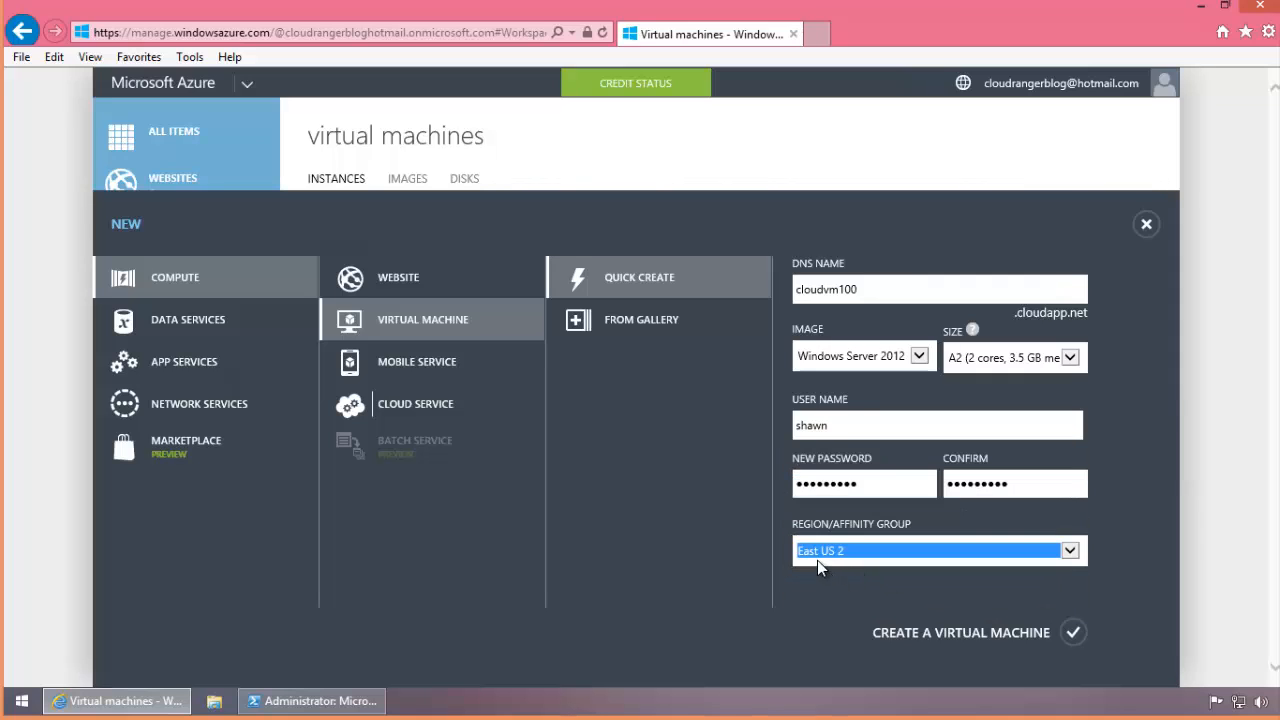
left_click(833, 557)
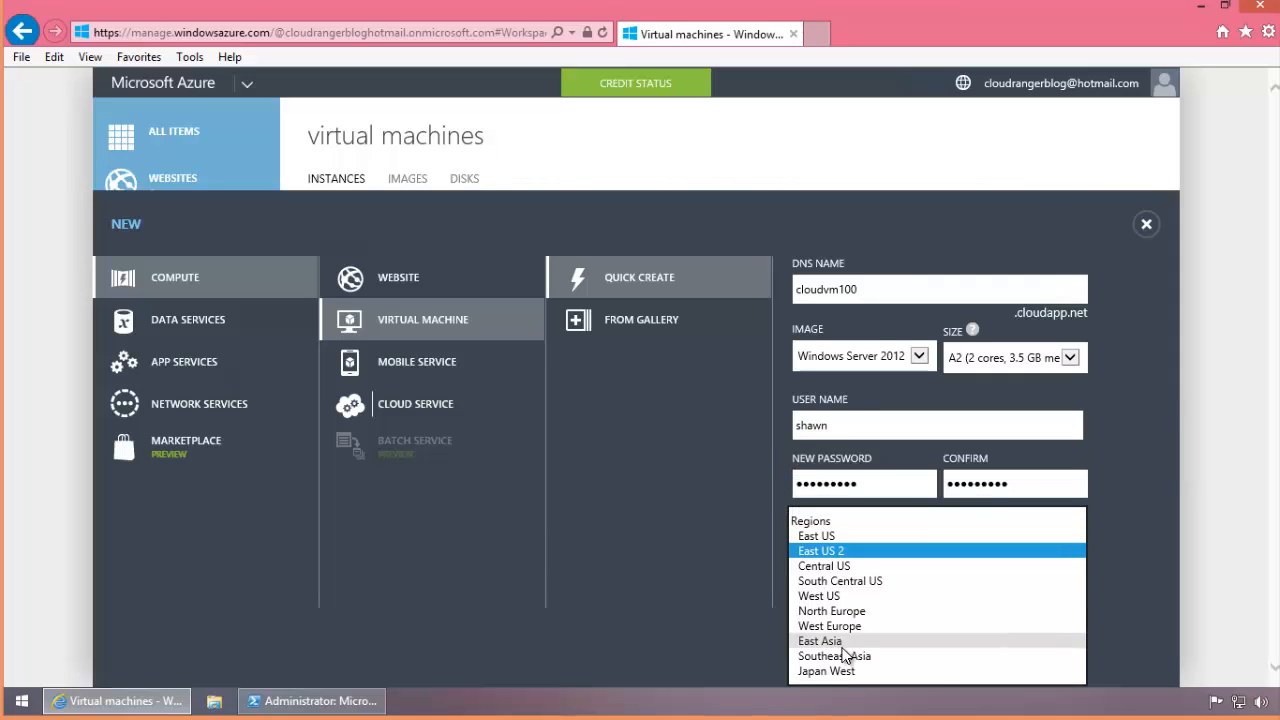
left_click(742, 634)
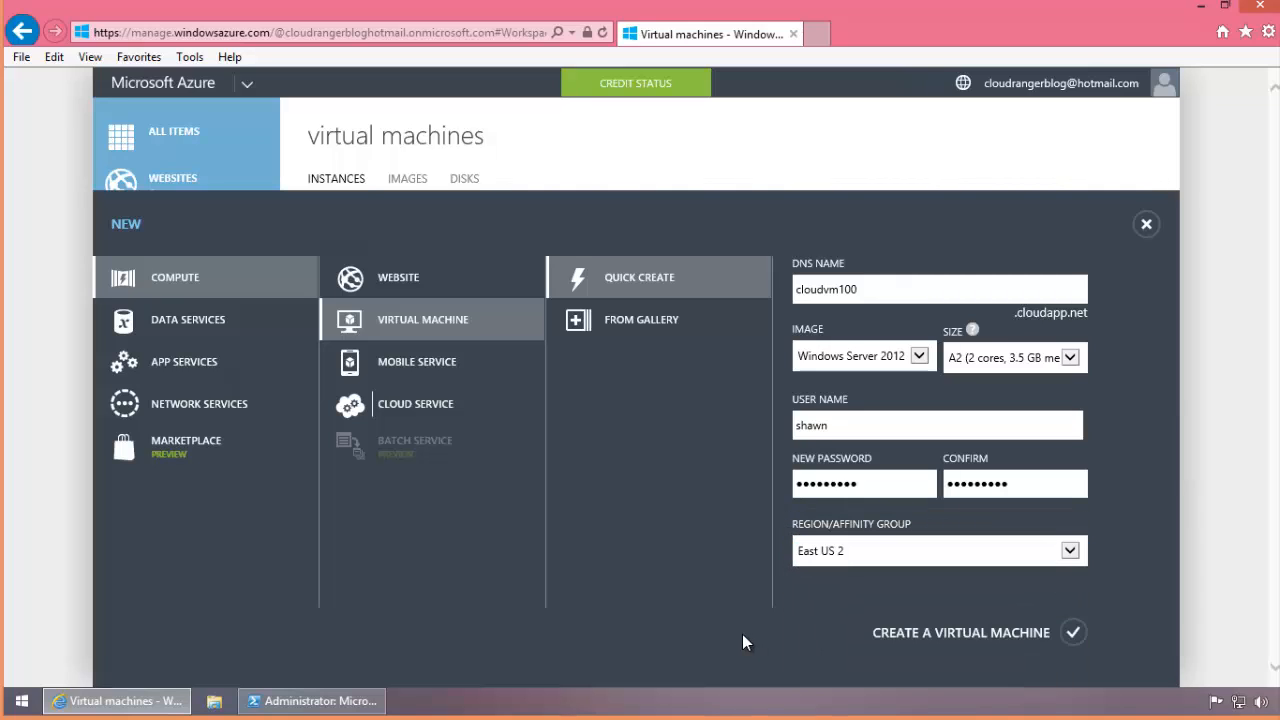
Step: Create the virtual machine and show the details of its provisioning progress
left_click(1075, 632)
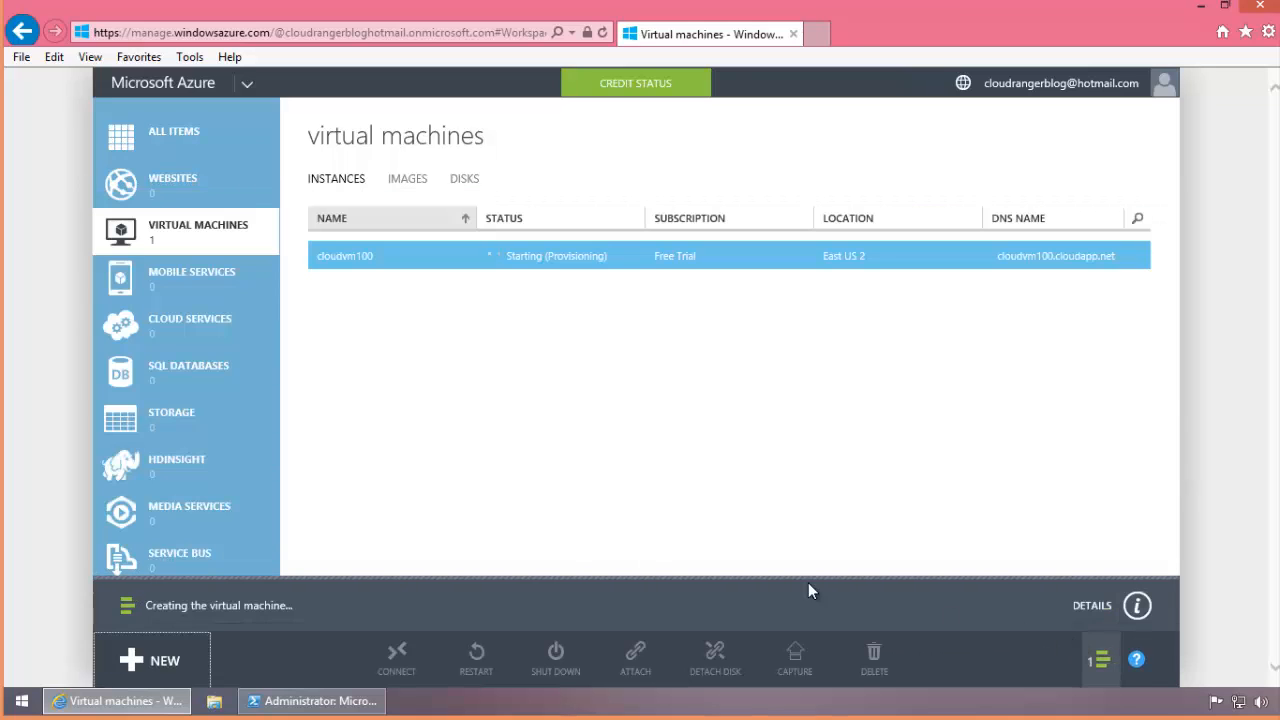
left_click(1137, 605)
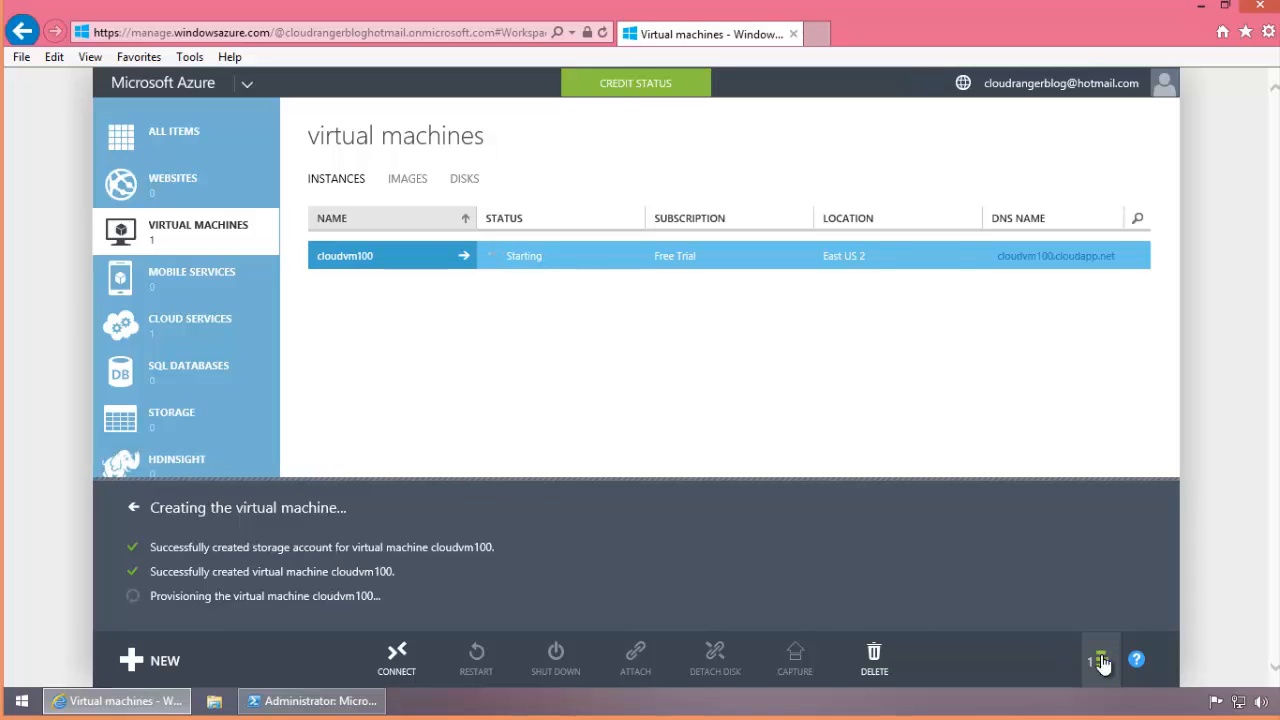
mouse_move(1278, 716)
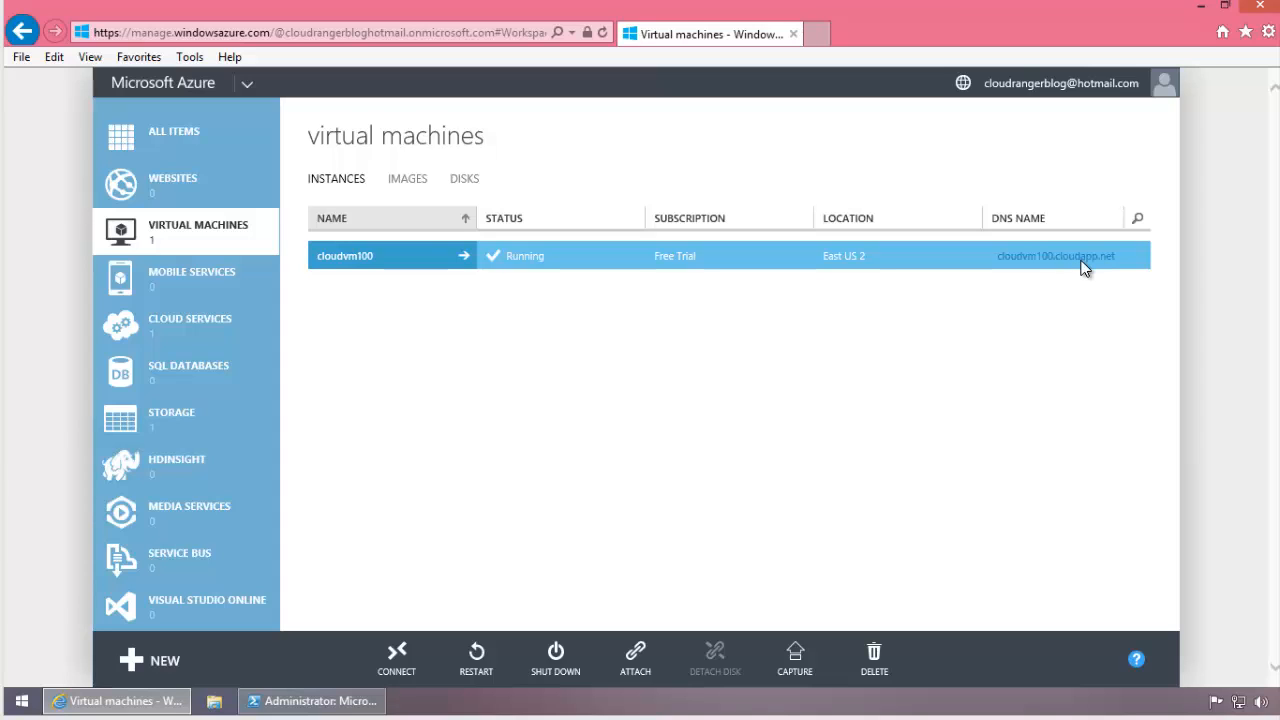
Step: Open the cloudvm100 virtual machine and look through its quick start page
left_click(389, 256)
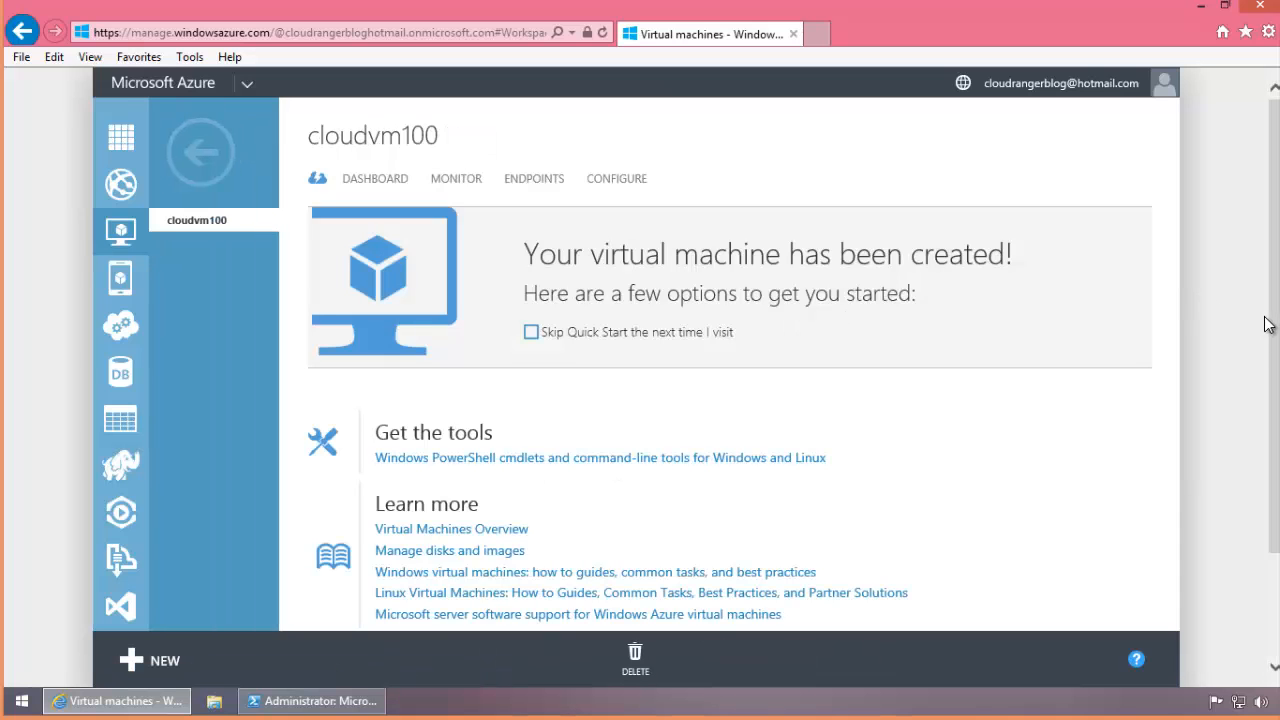
scroll(1270, 310, "down", 1)
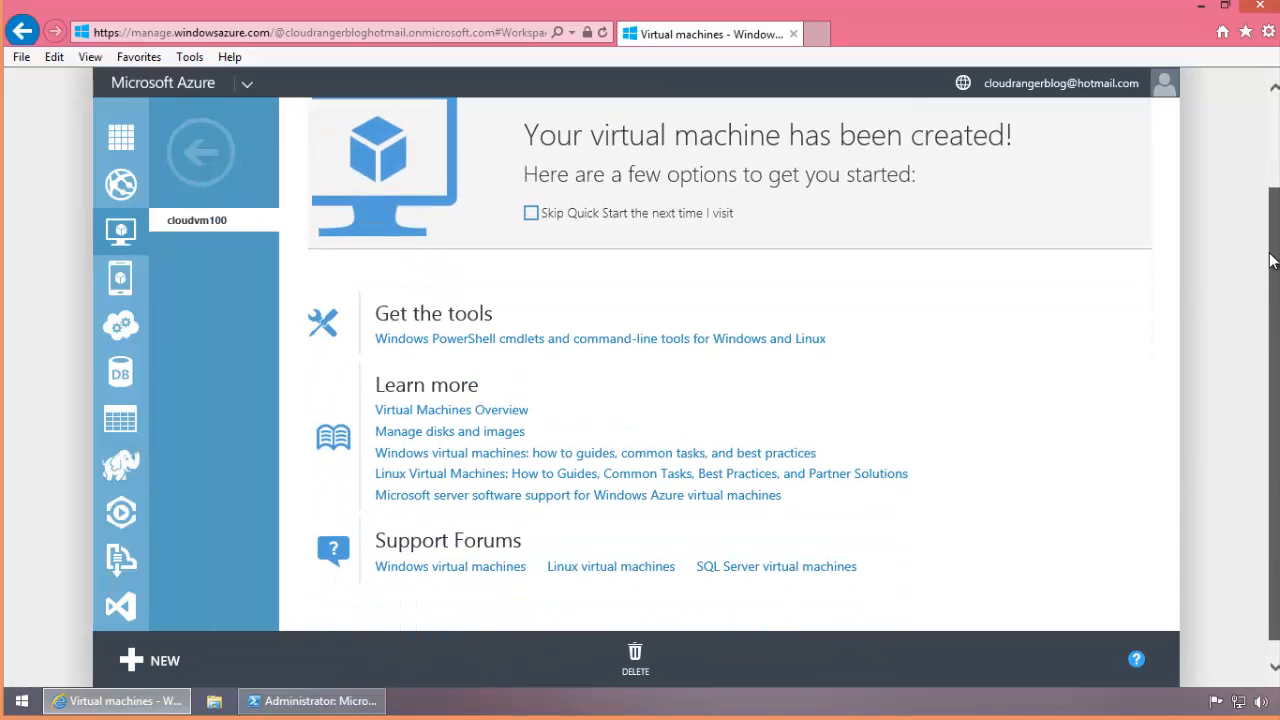
scroll(1270, 260, "up", 1)
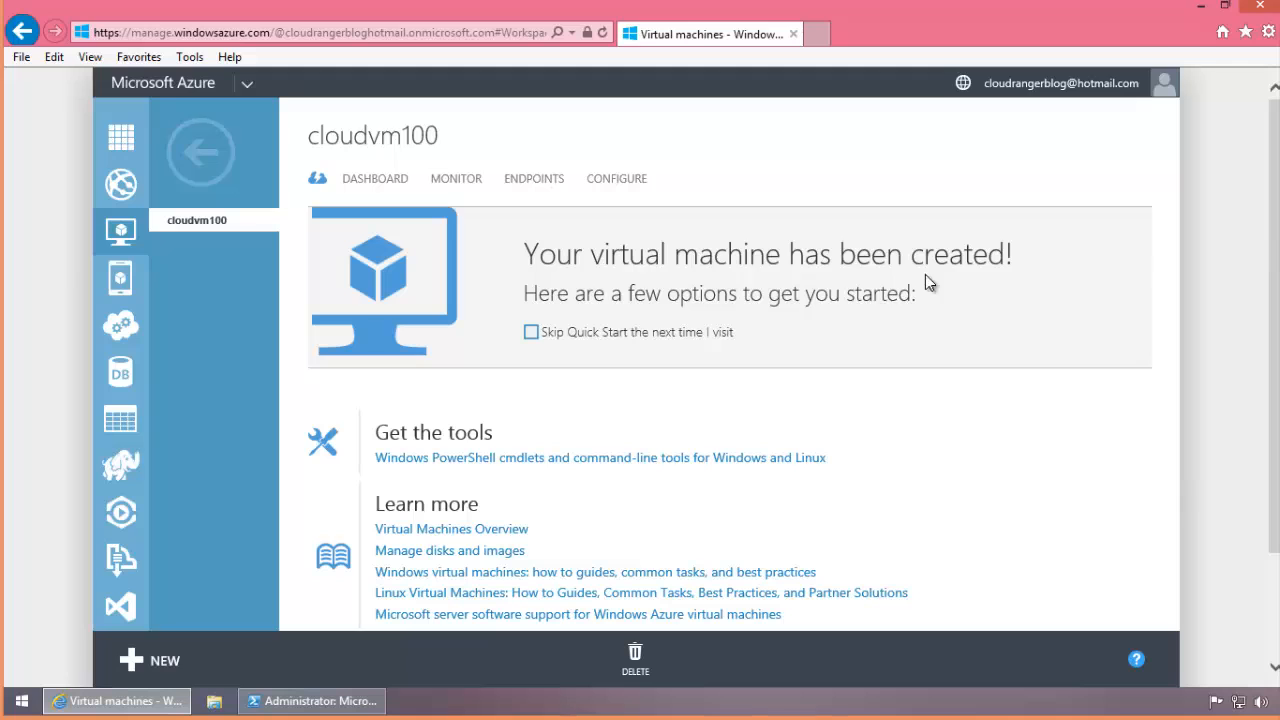
Step: Open the cloudvm100 dashboard and examine its DNS name, host name and IP addresses
left_click(356, 187)
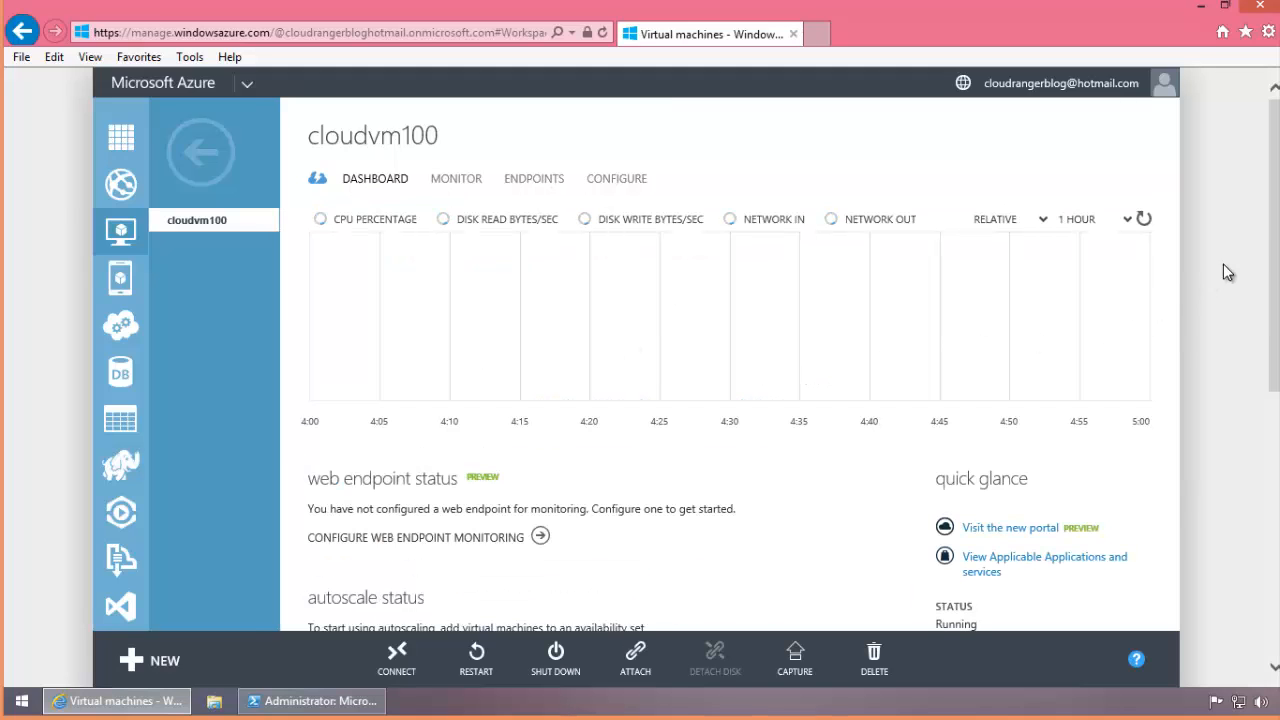
left_click_drag(1275, 256, 1275, 430)
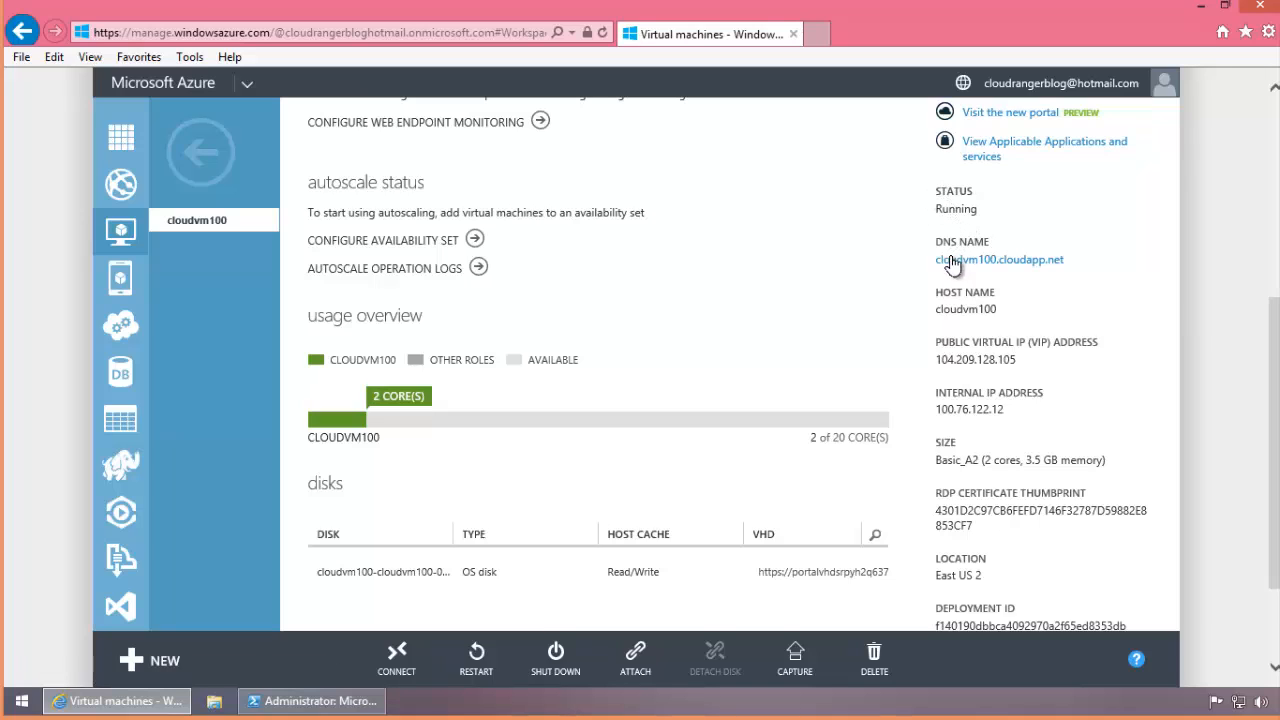
left_click_drag(998, 305, 940, 309)
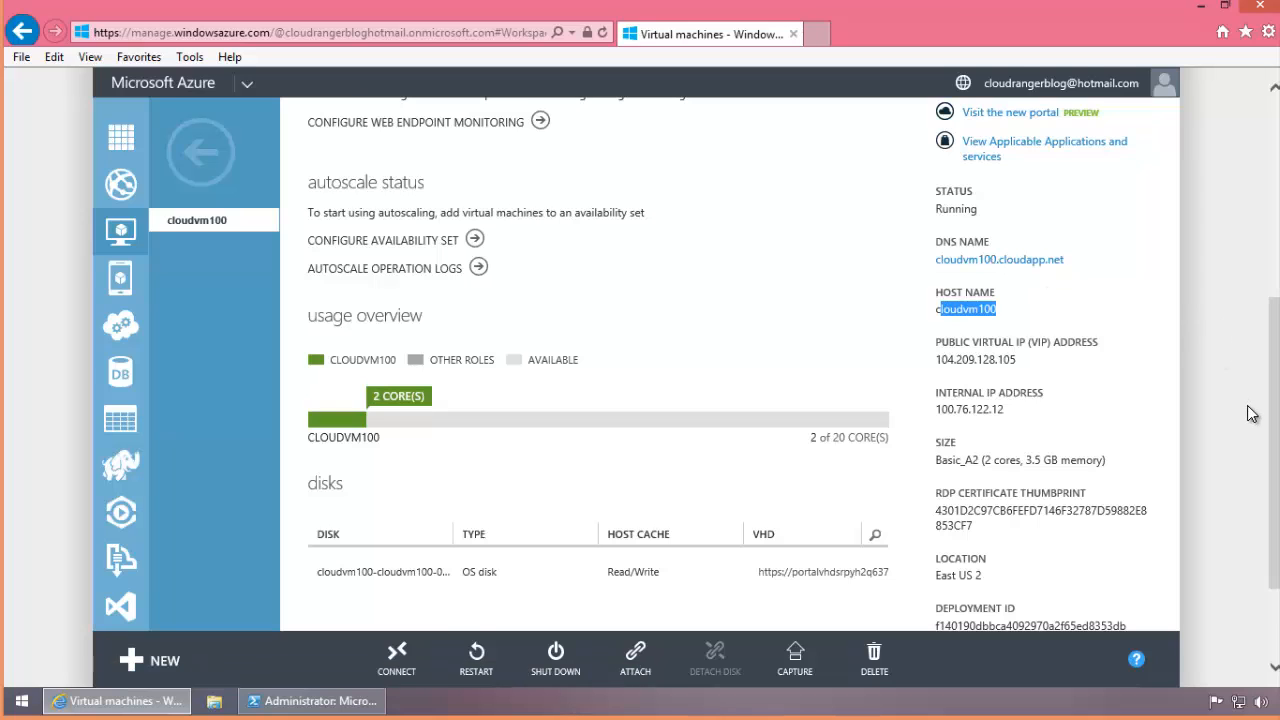
scroll(1272, 372, "down", 1)
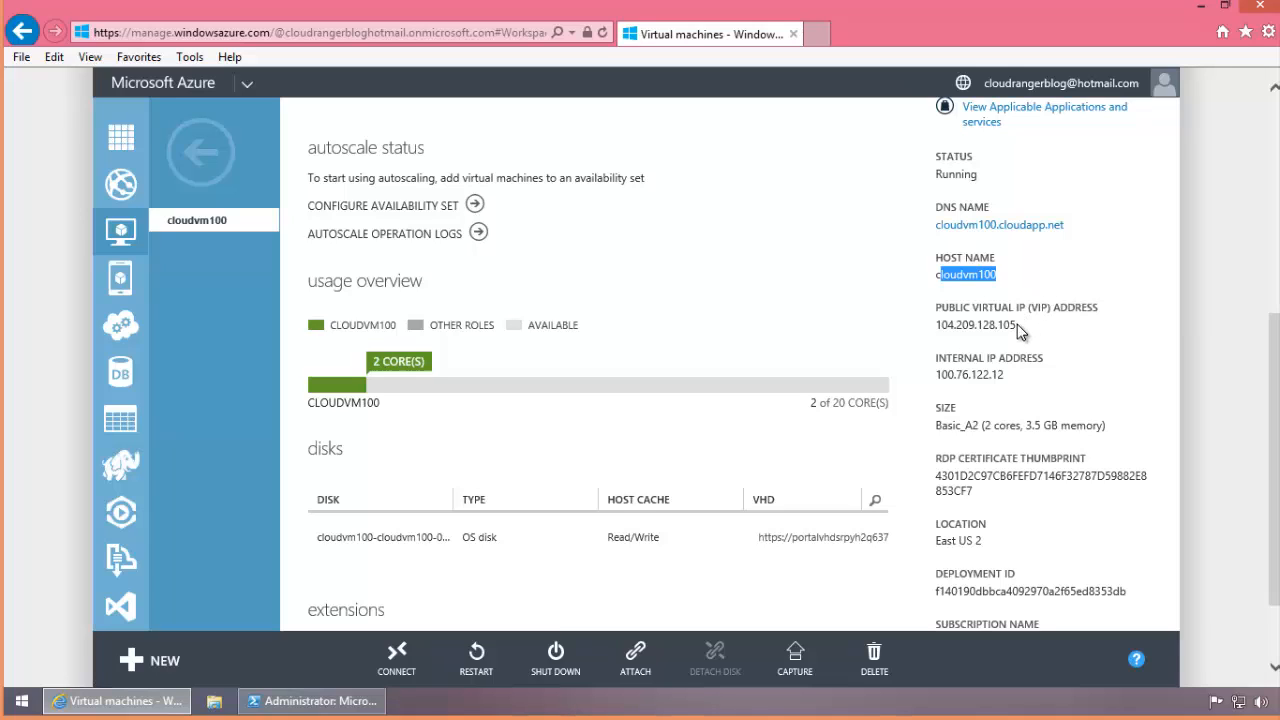
Step: Examine the public and internal IP addresses, location, disks and extensions on the cloudvm100 virtual machine dashboard
left_click_drag(1018, 325, 937, 325)
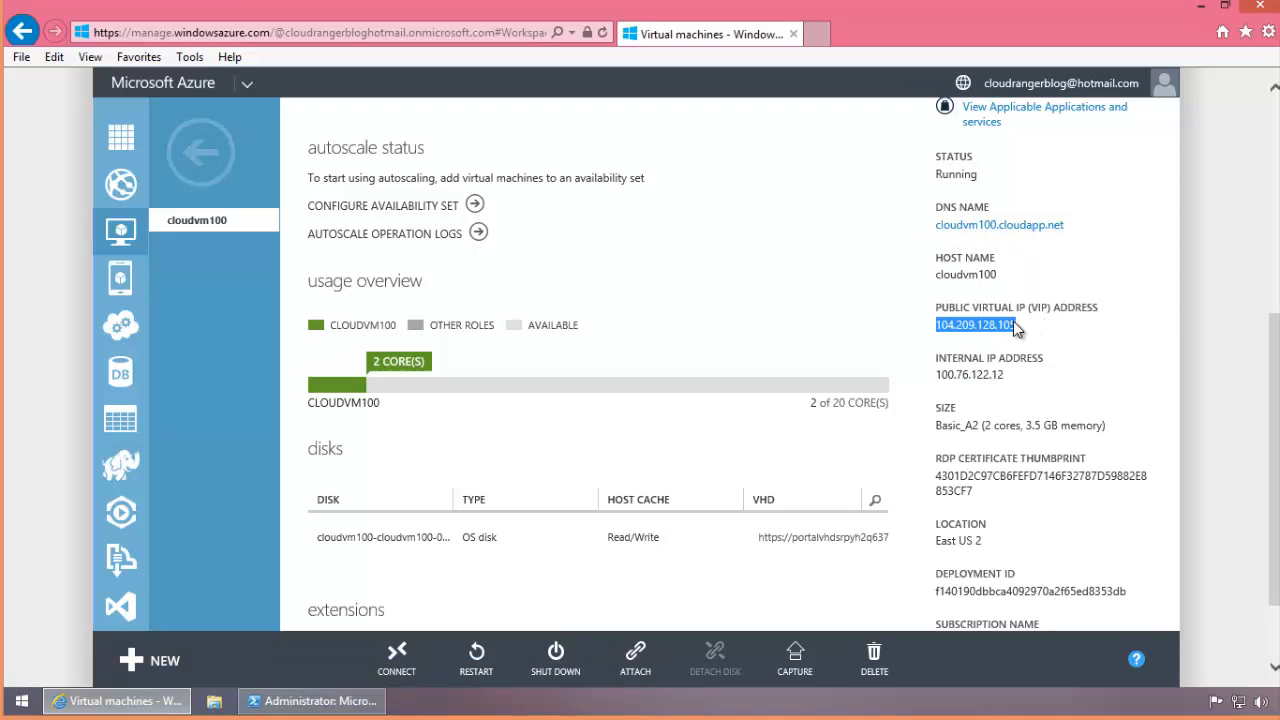
left_click(1017, 324)
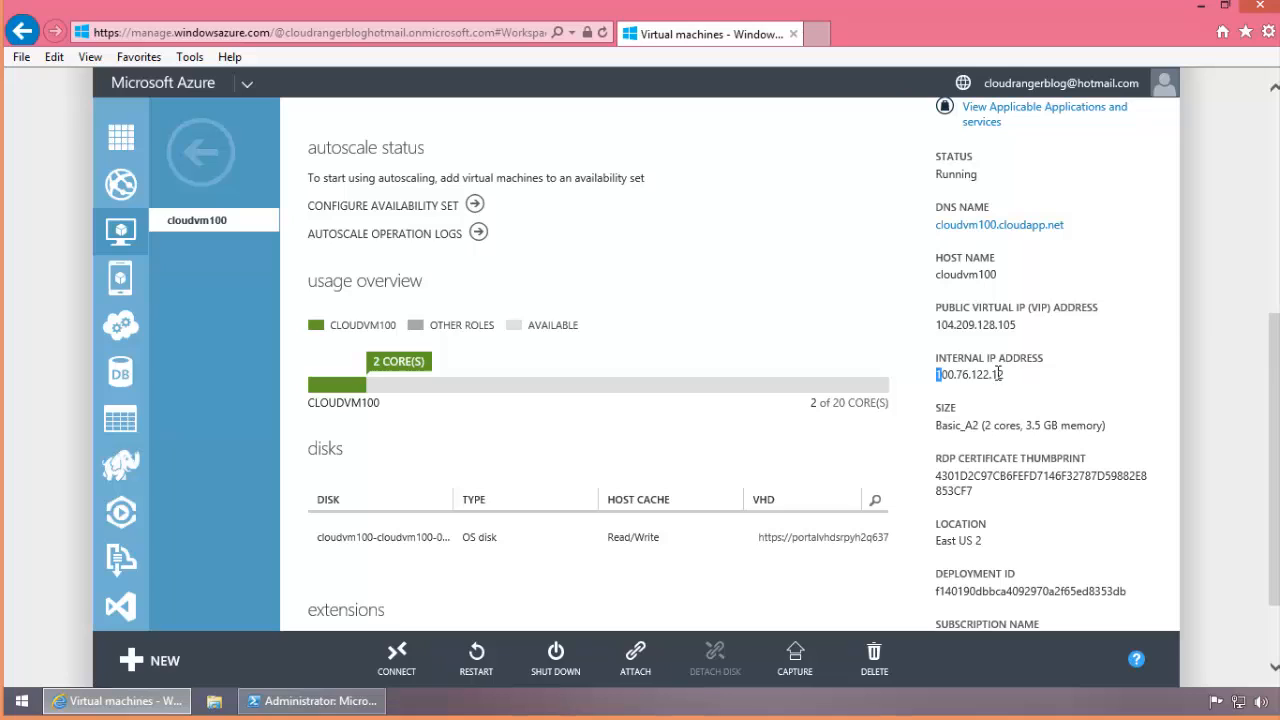
left_click_drag(937, 374, 1008, 381)
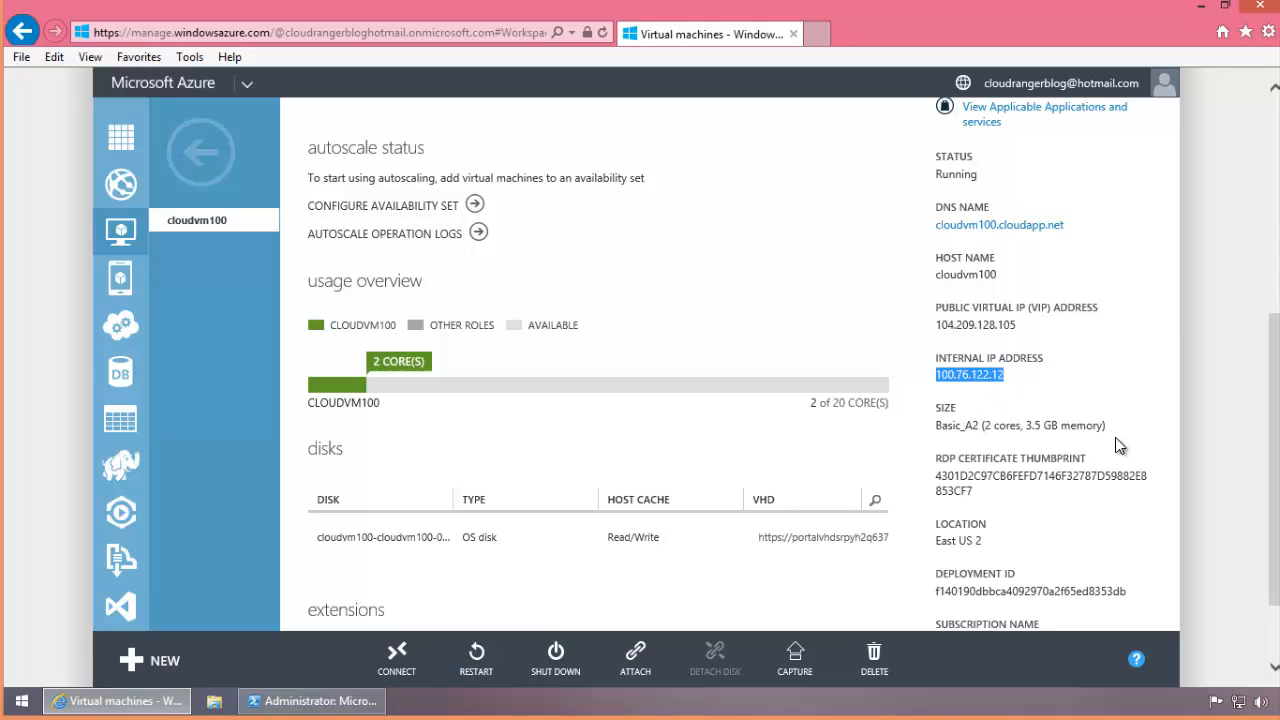
scroll(910, 503, "down", 2)
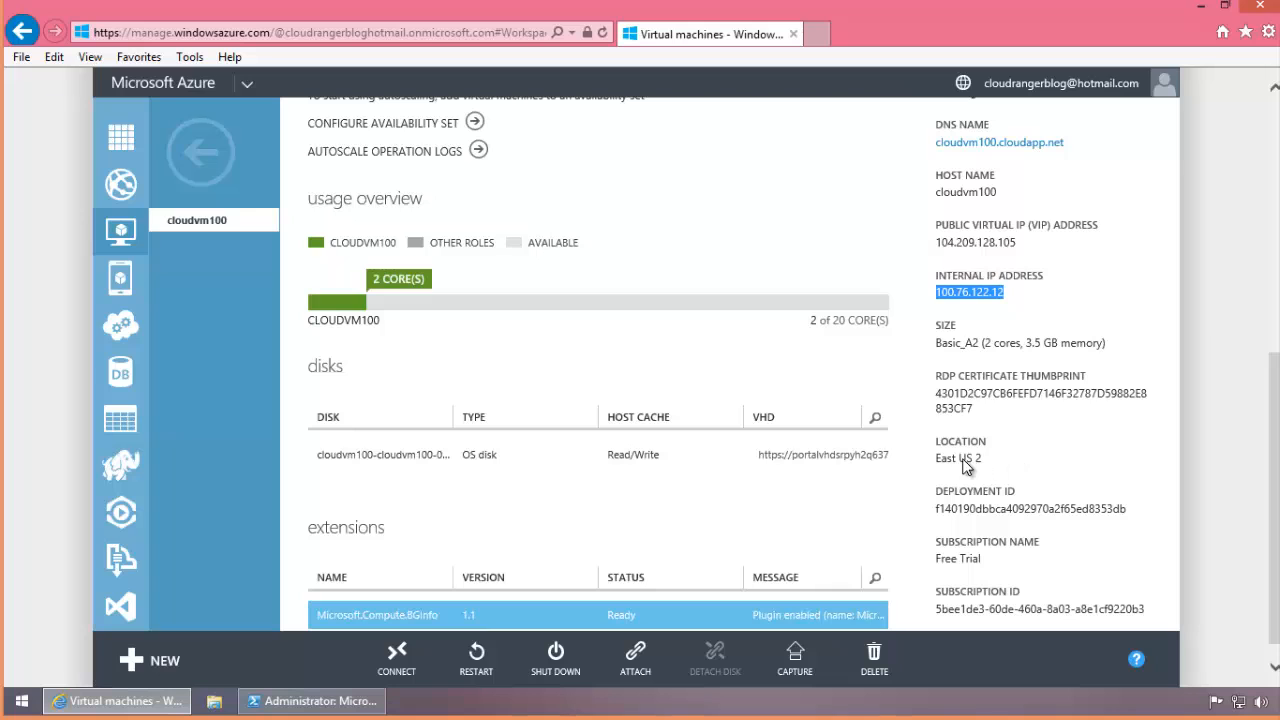
left_click_drag(981, 459, 940, 457)
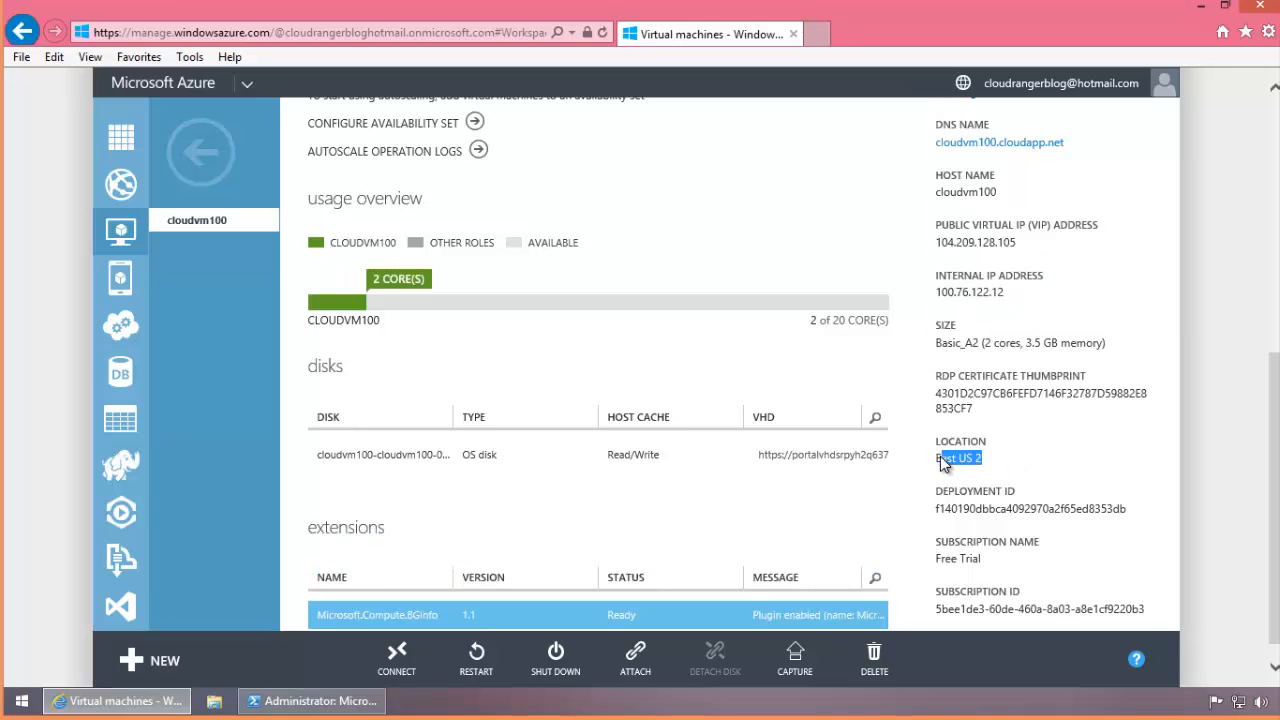
left_click(1037, 473)
left_click_drag(1273, 506, 1273, 530)
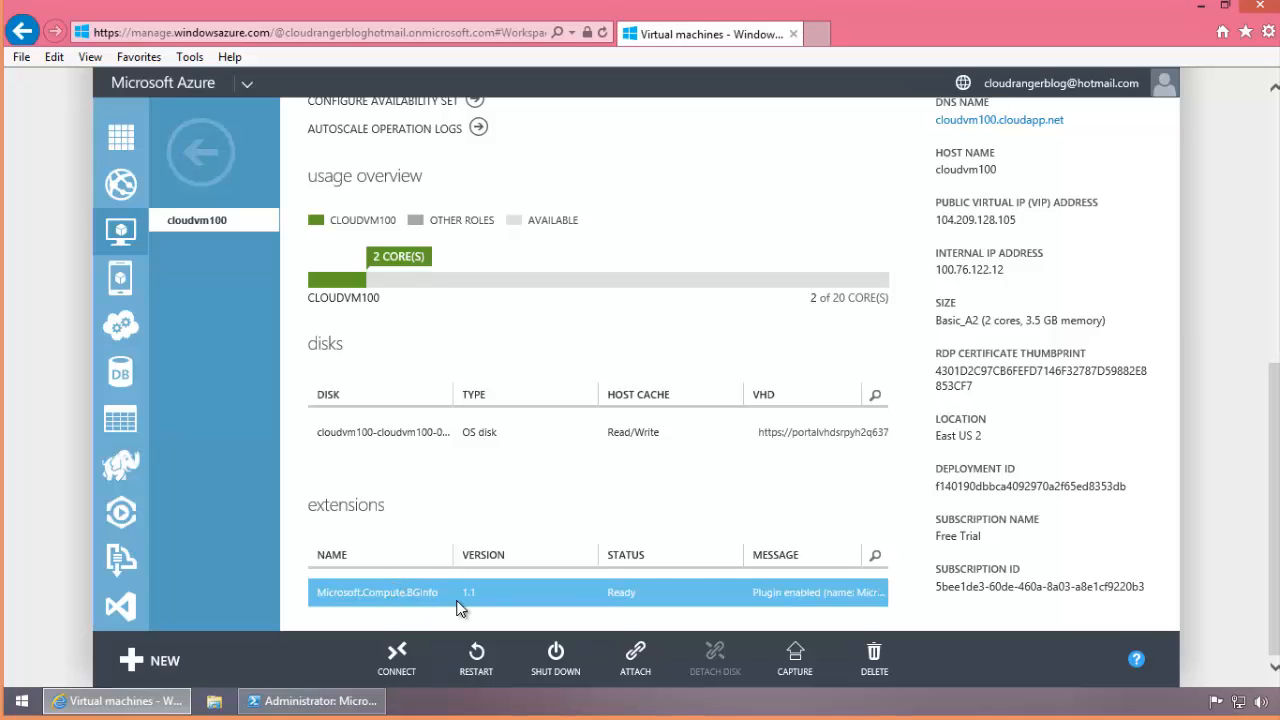
left_click_drag(1273, 415, 1275, 110)
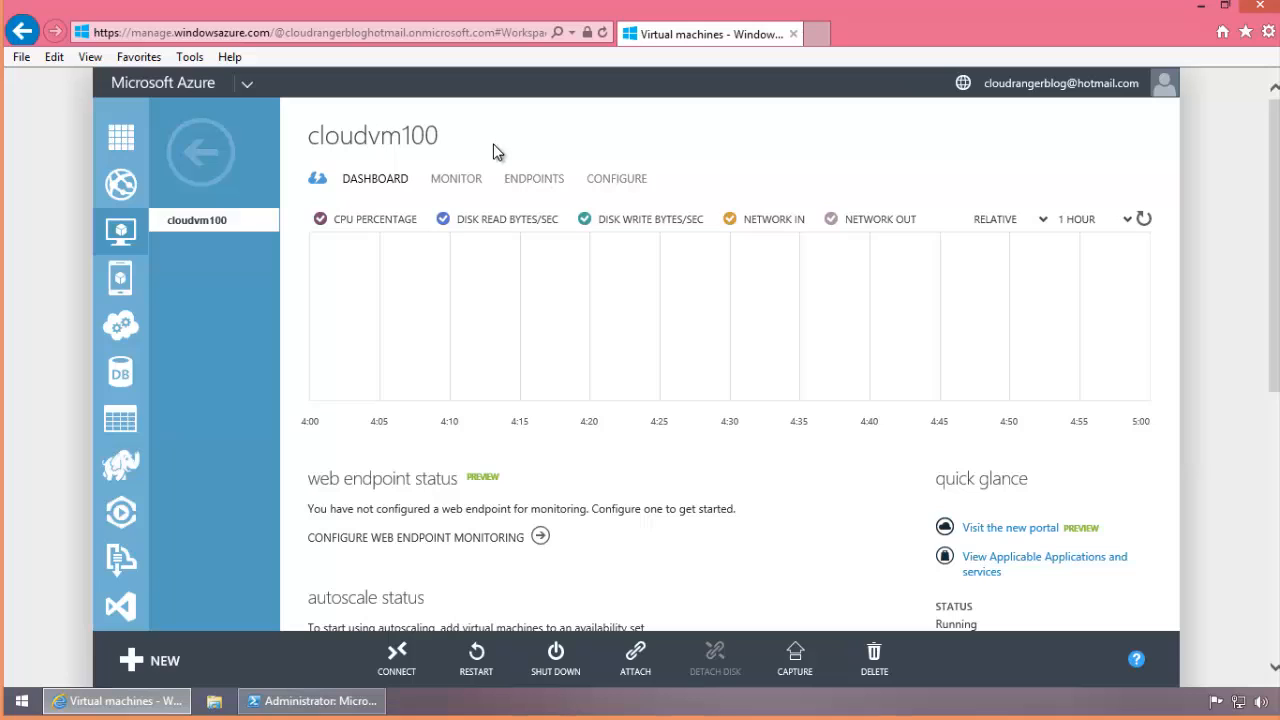
Step: Review the endpoints of the cloudvm100 virtual machine and check its public virtual IP address on the dashboard
left_click(543, 185)
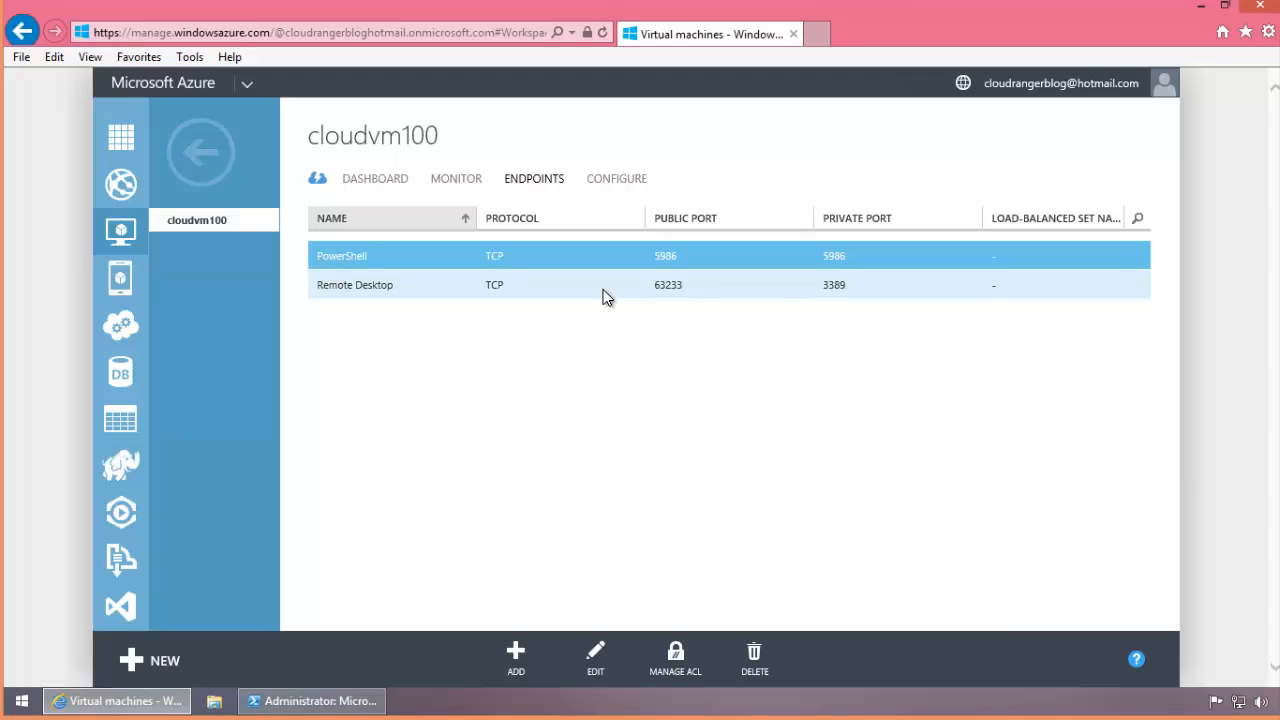
left_click(397, 181)
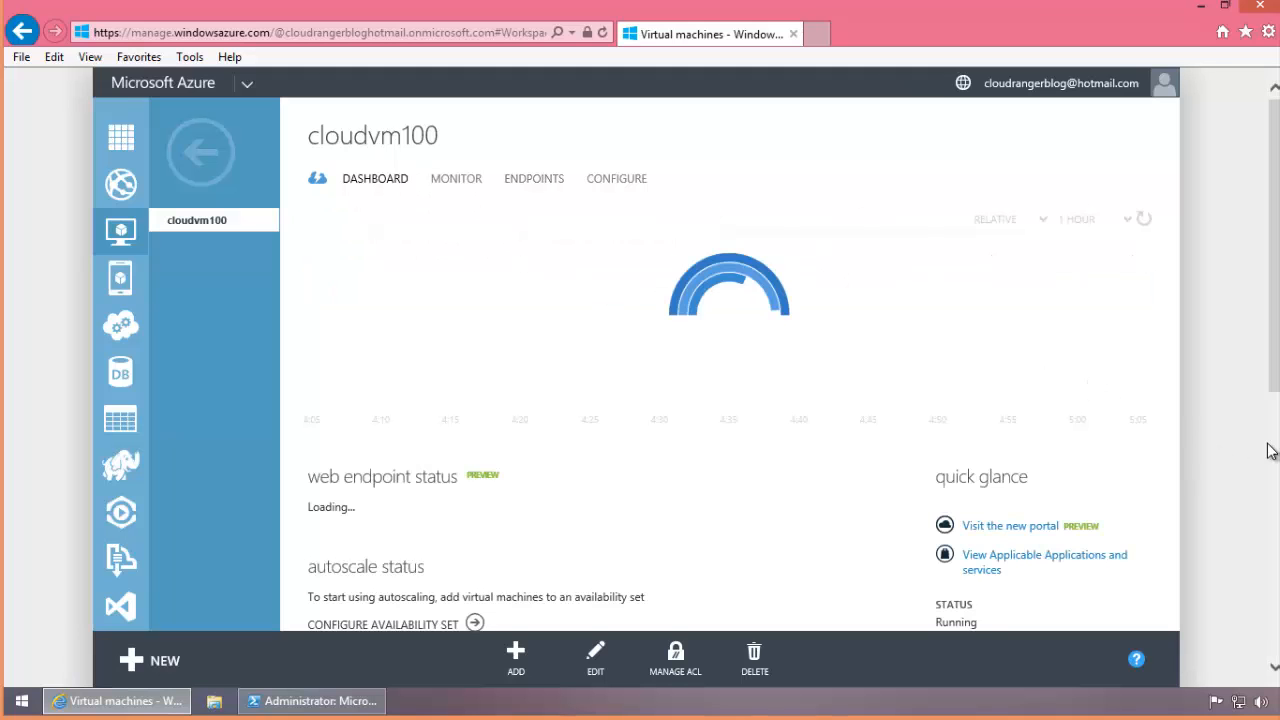
scroll(1273, 446, "down", 2)
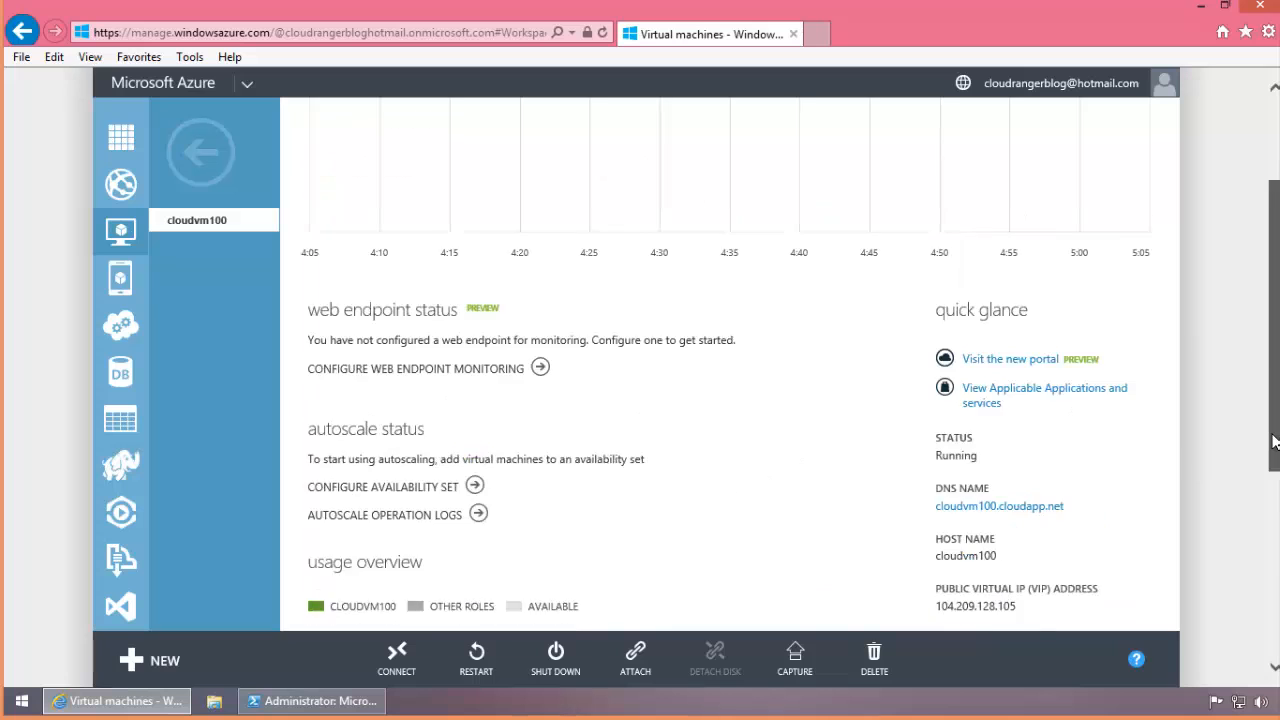
left_click_drag(1273, 442, 1273, 478)
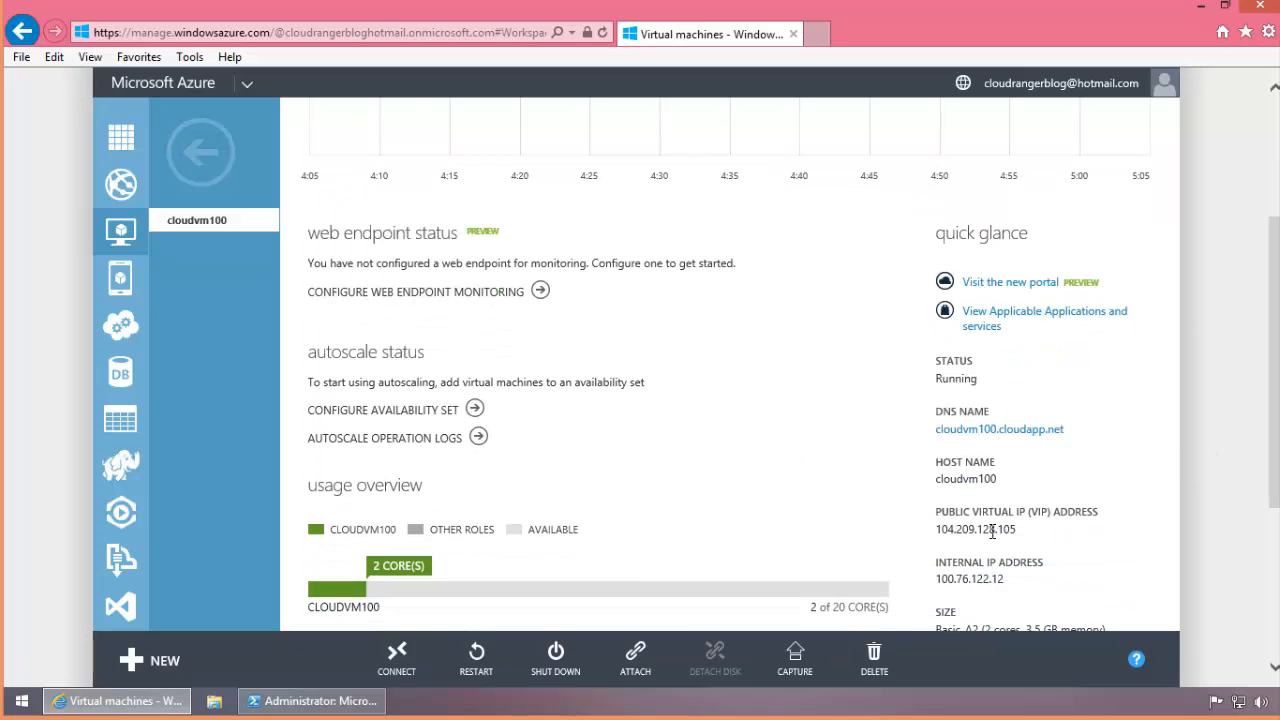
left_click_drag(959, 533, 940, 533)
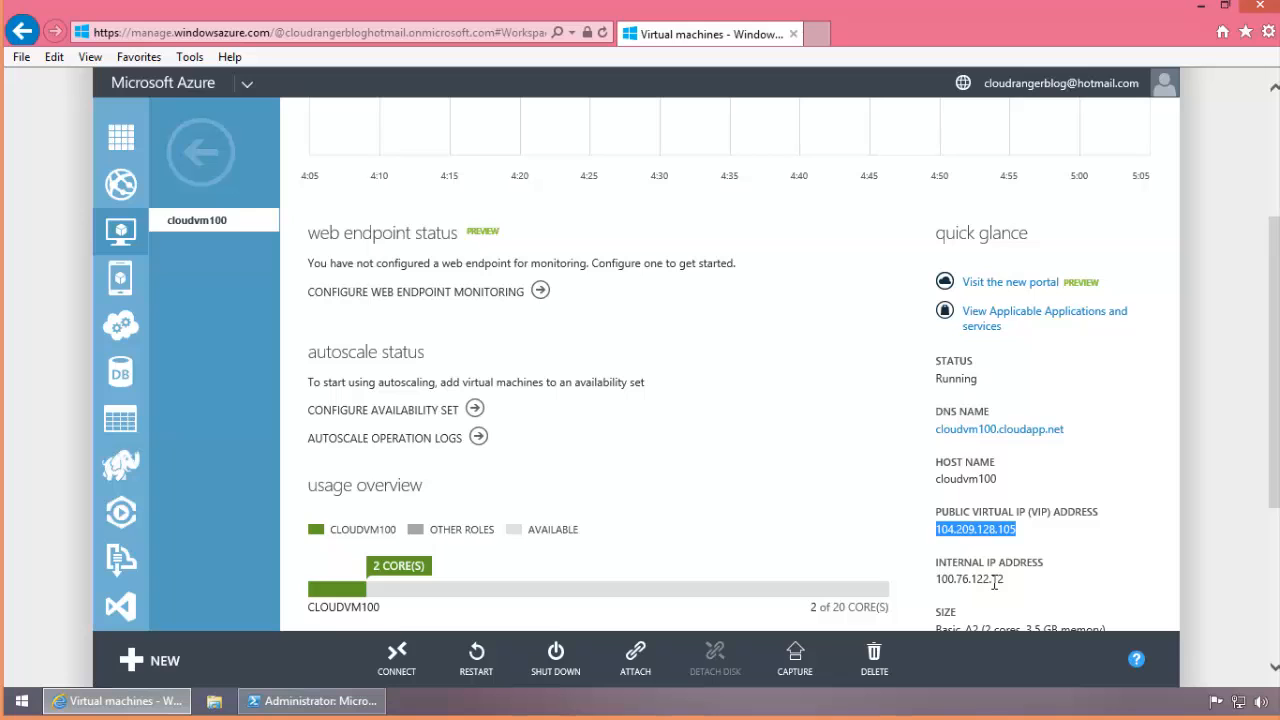
scroll(903, 371, "up", 3)
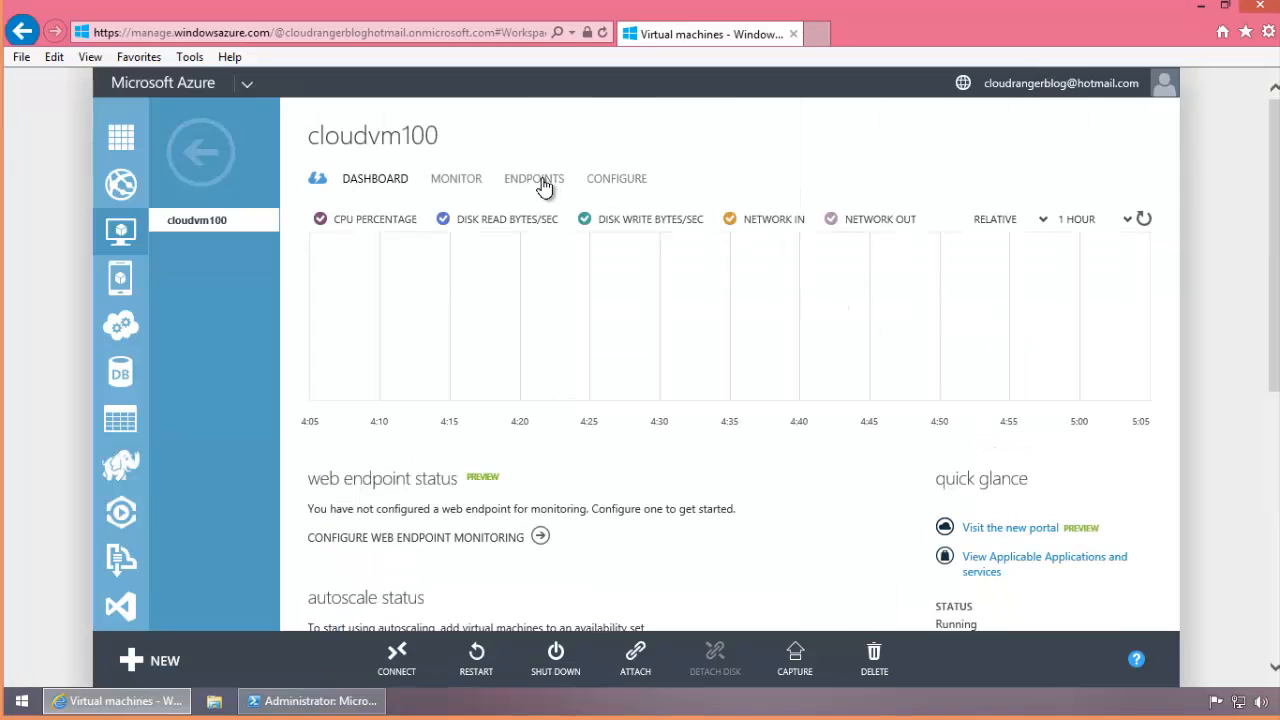
Step: Check the public and private ports of the cloudvm100 endpoints again, and return to the dashboard's performance chart
left_click(543, 187)
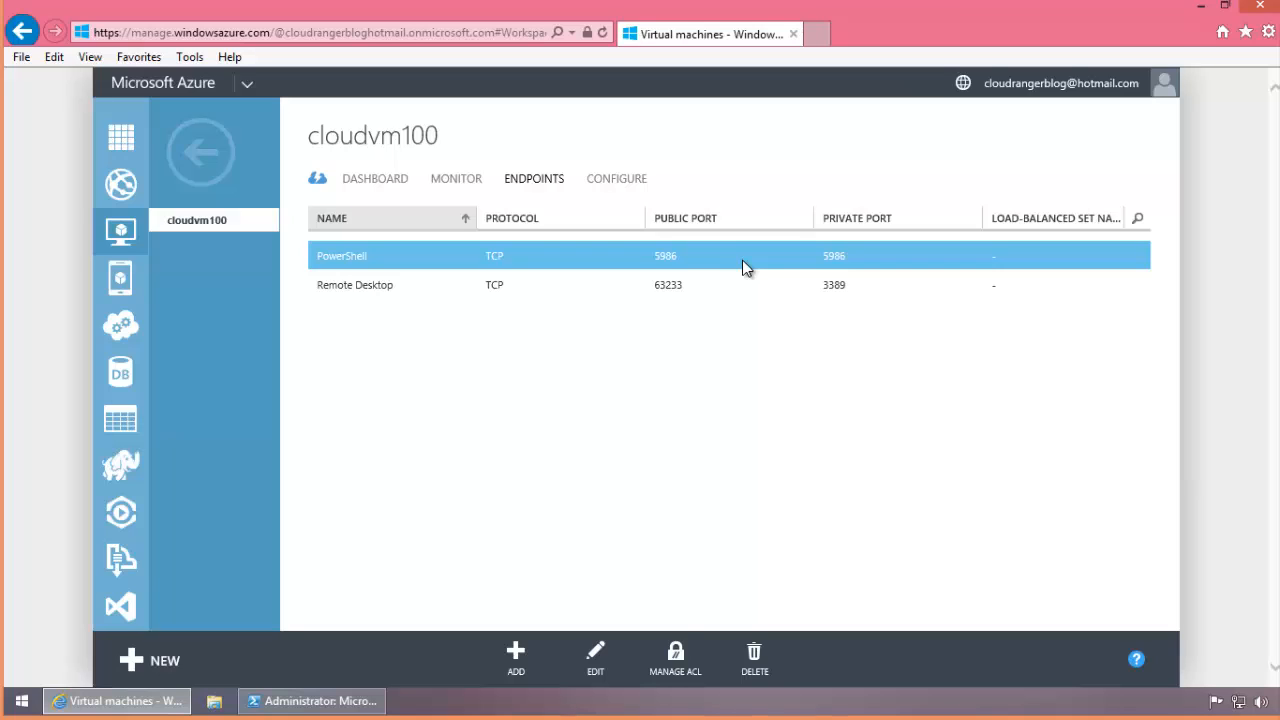
left_click(380, 180)
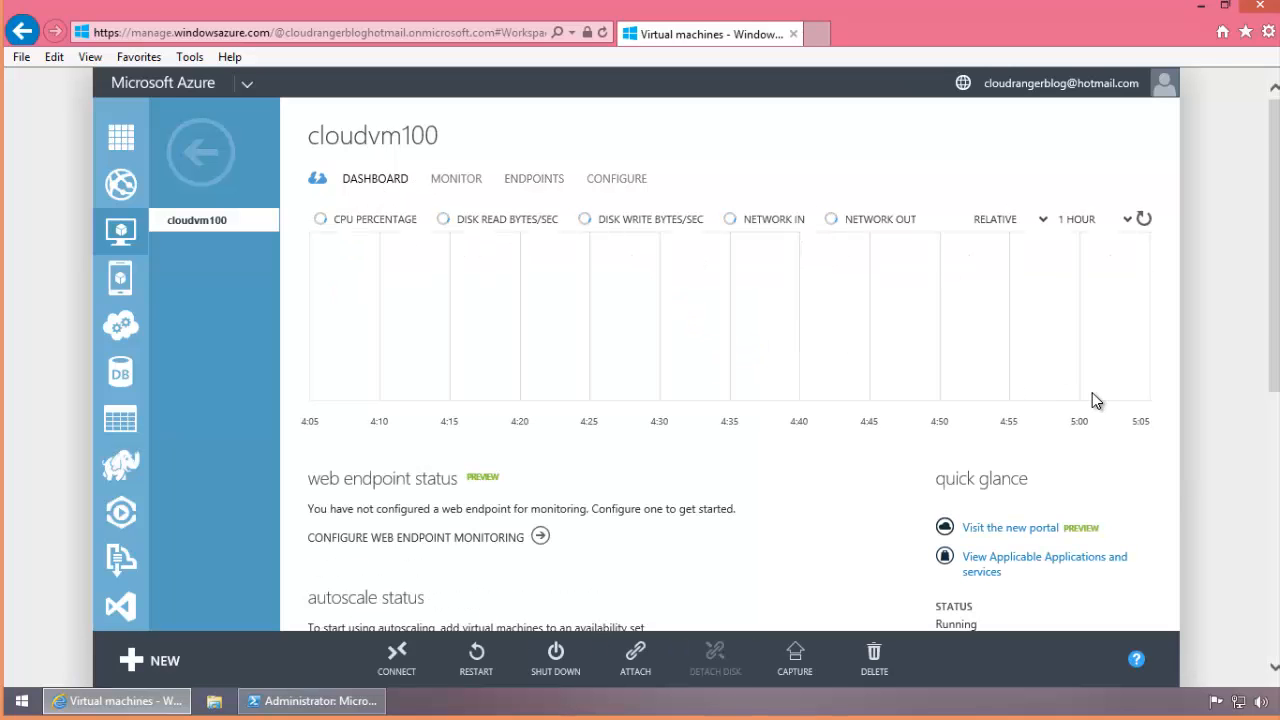
scroll(1092, 400, "down", 5)
scroll(1040, 370, "up", 6)
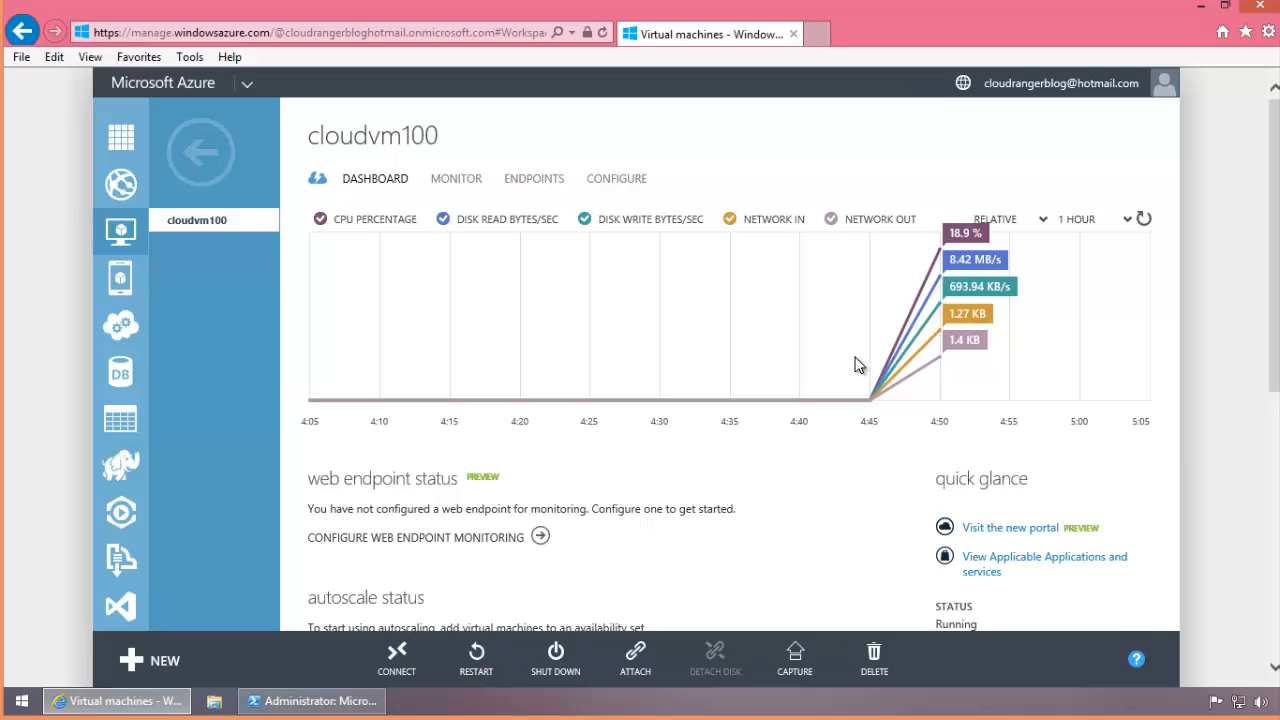
Step: Go back to the virtual machine list and reopen the cloudvm100 dashboard to check its public virtual IP address
left_click(200, 152)
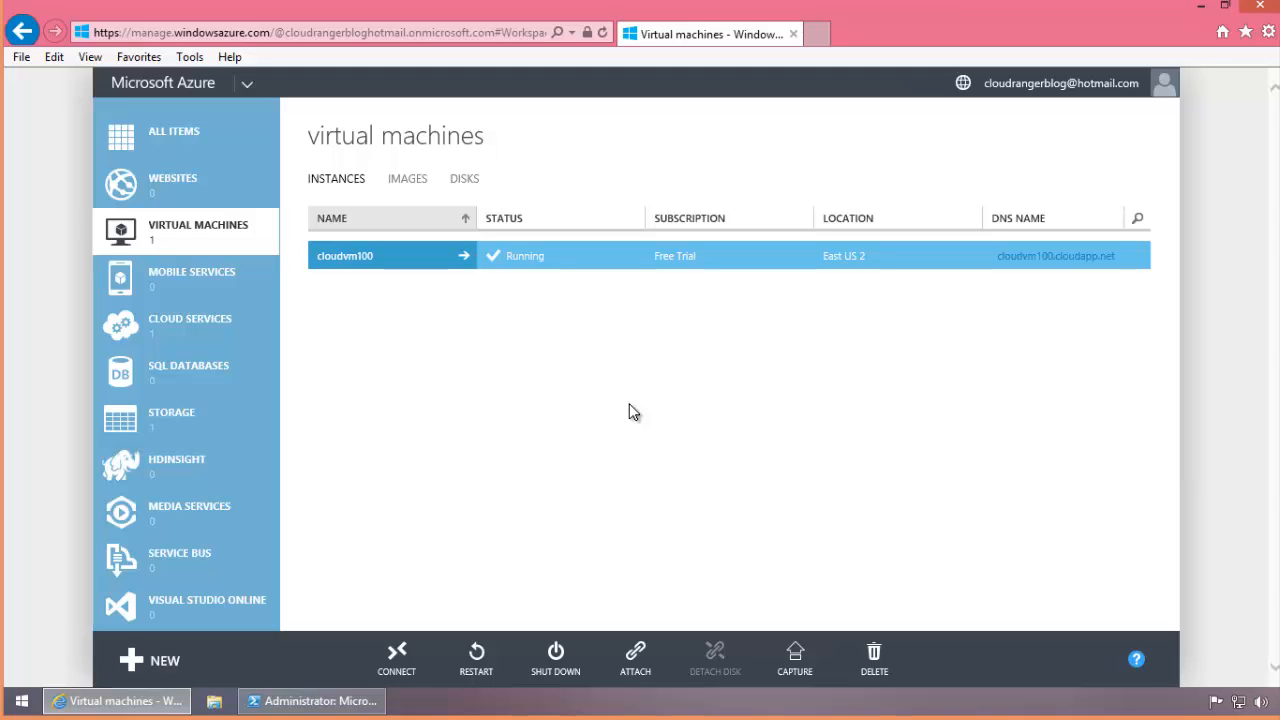
left_click(402, 251)
left_click(370, 180)
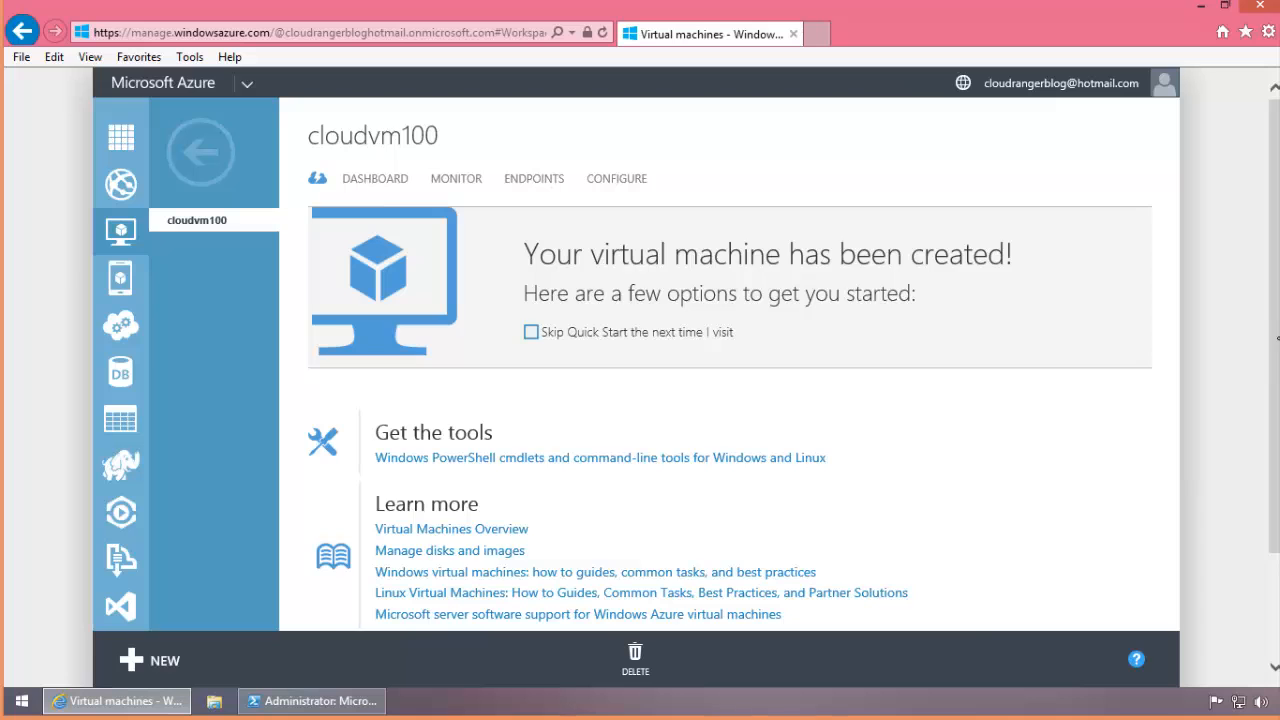
scroll(1247, 358, "down", 3)
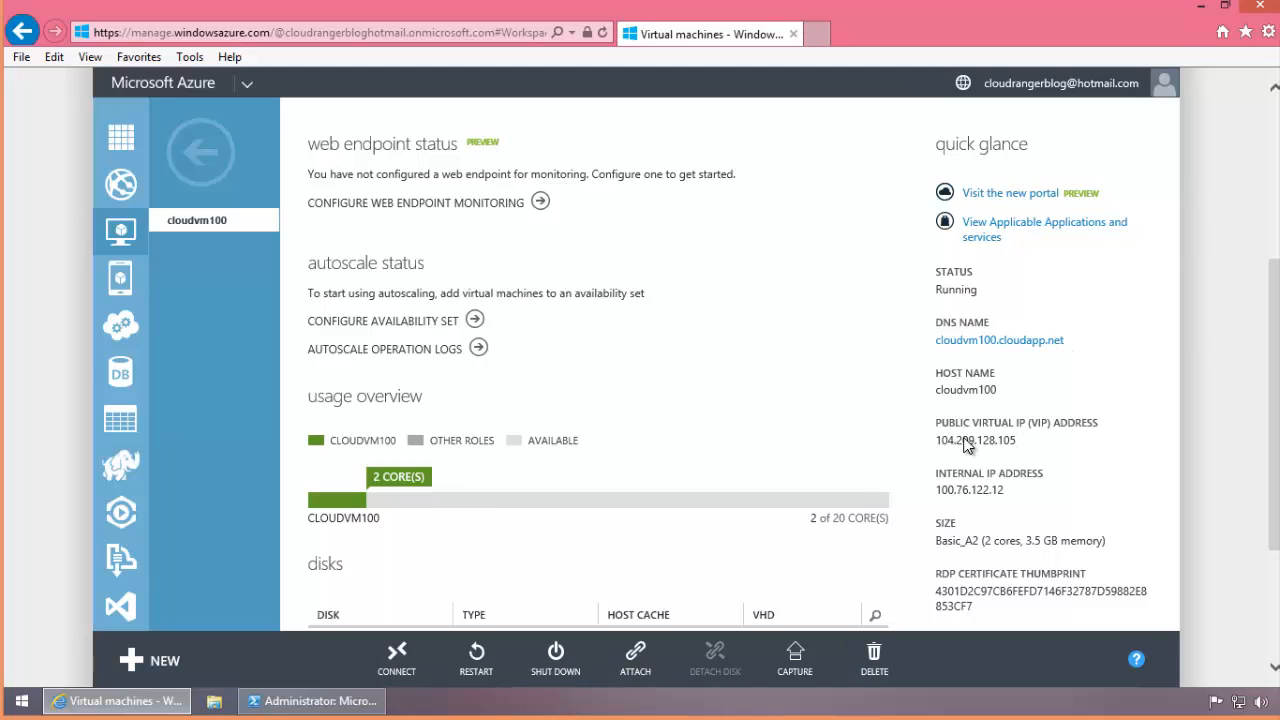
left_click_drag(1017, 440, 928, 439)
left_click(930, 440)
Step: Open the cloudvm100 cloud service and look through the quick glance details on its dashboard
left_click(228, 156)
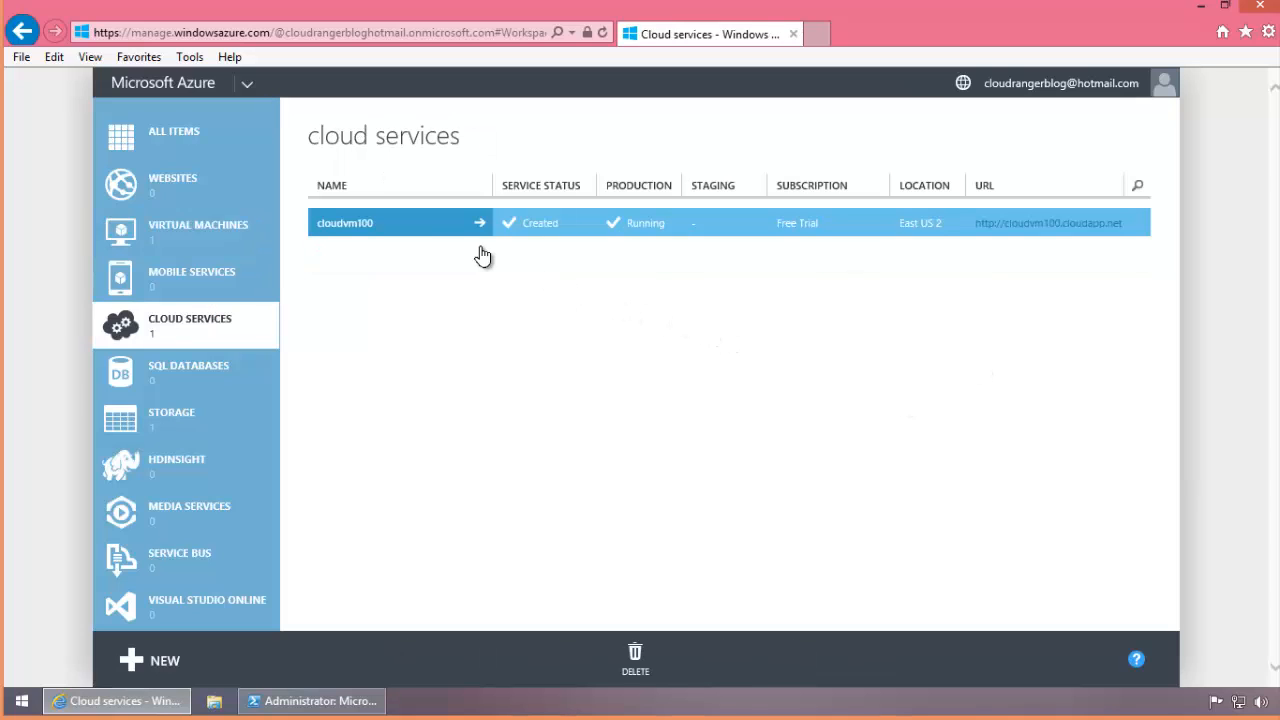
left_click(396, 233)
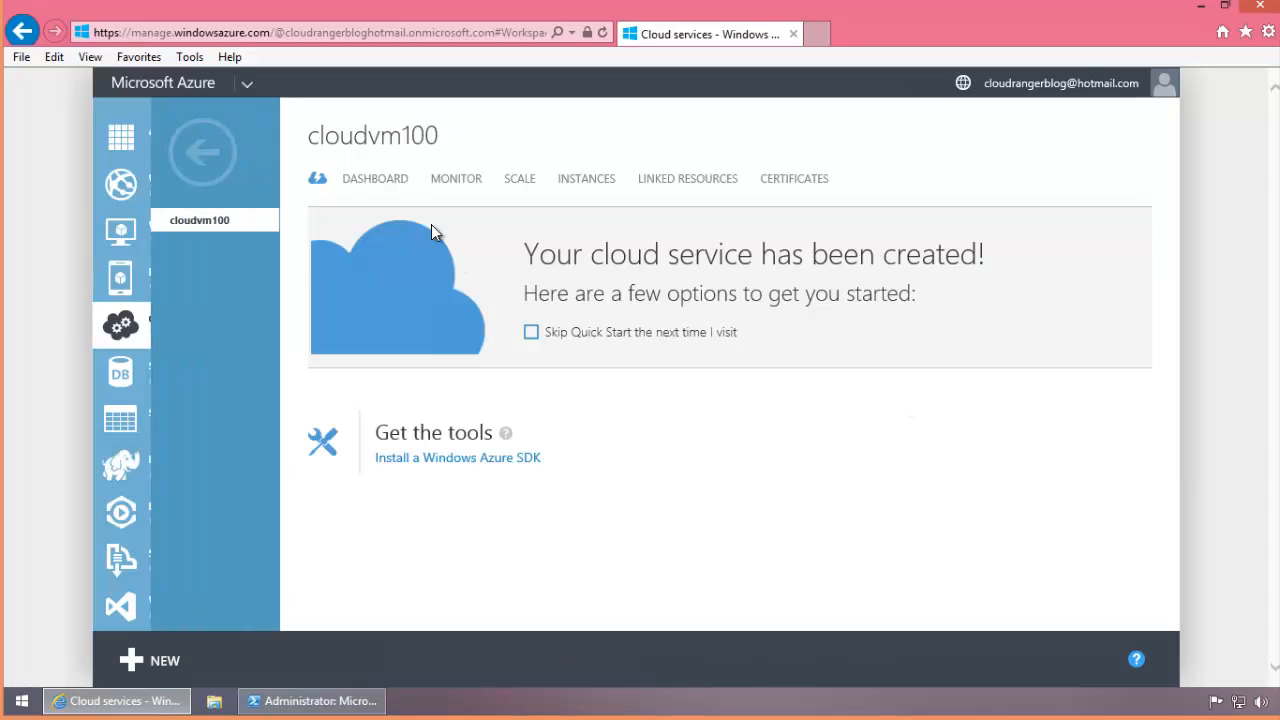
left_click(372, 185)
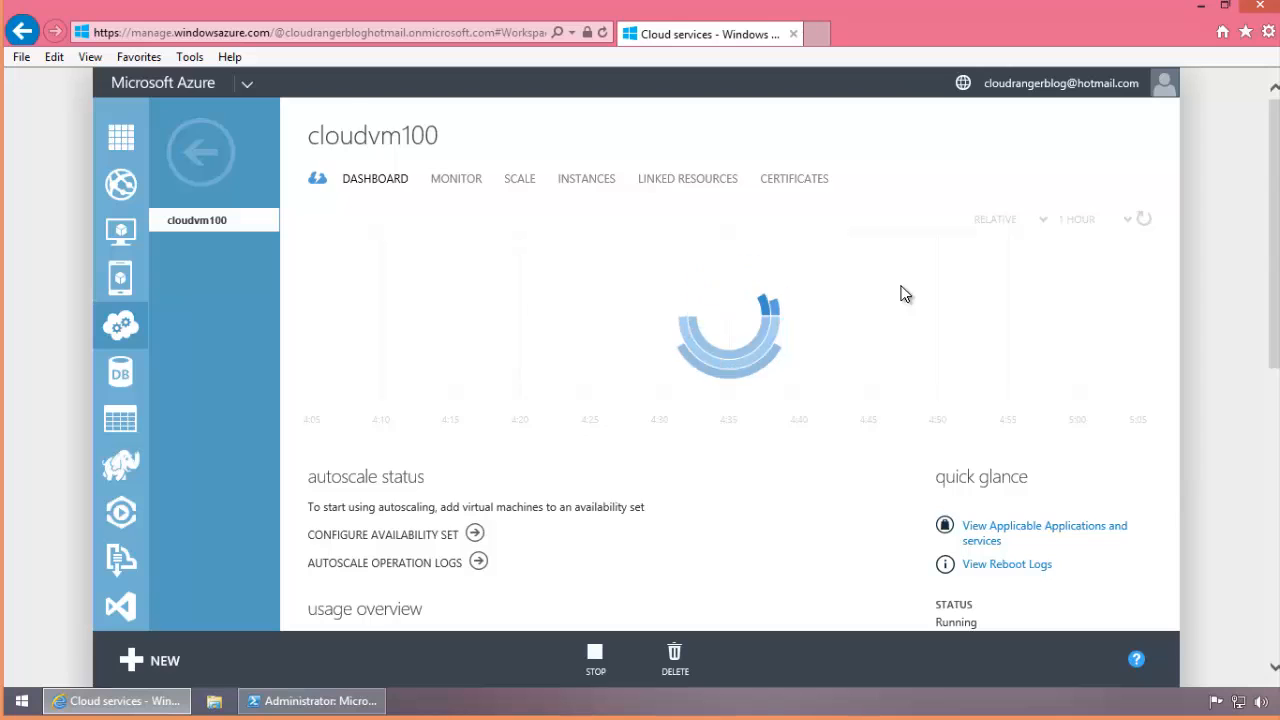
scroll(900, 293, "down", 3)
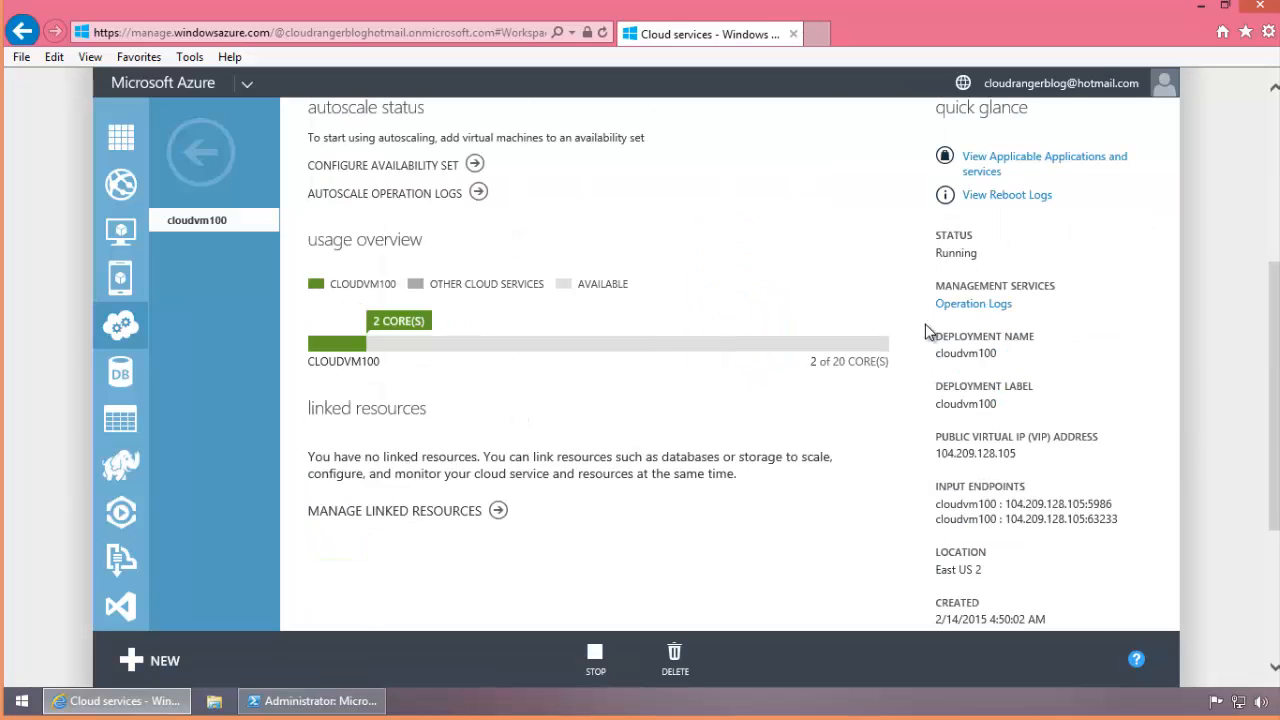
scroll(1004, 424, "down", 1)
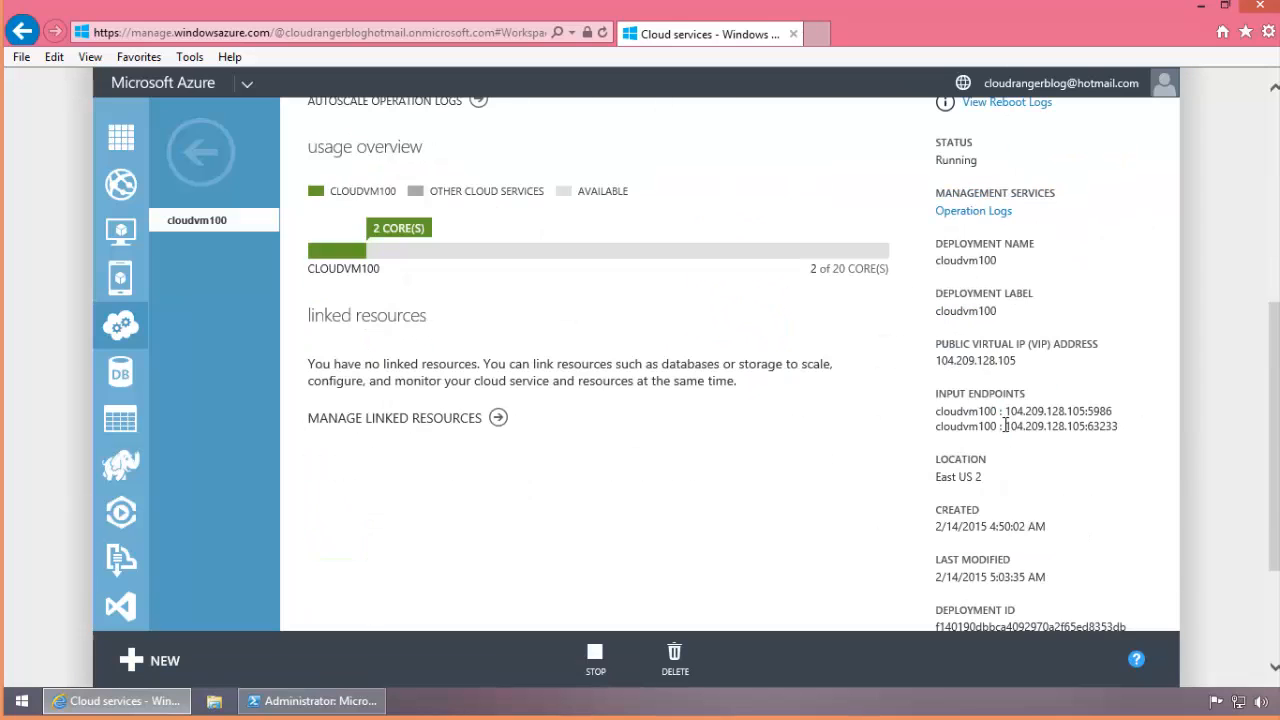
scroll(1000, 428, "up", 1)
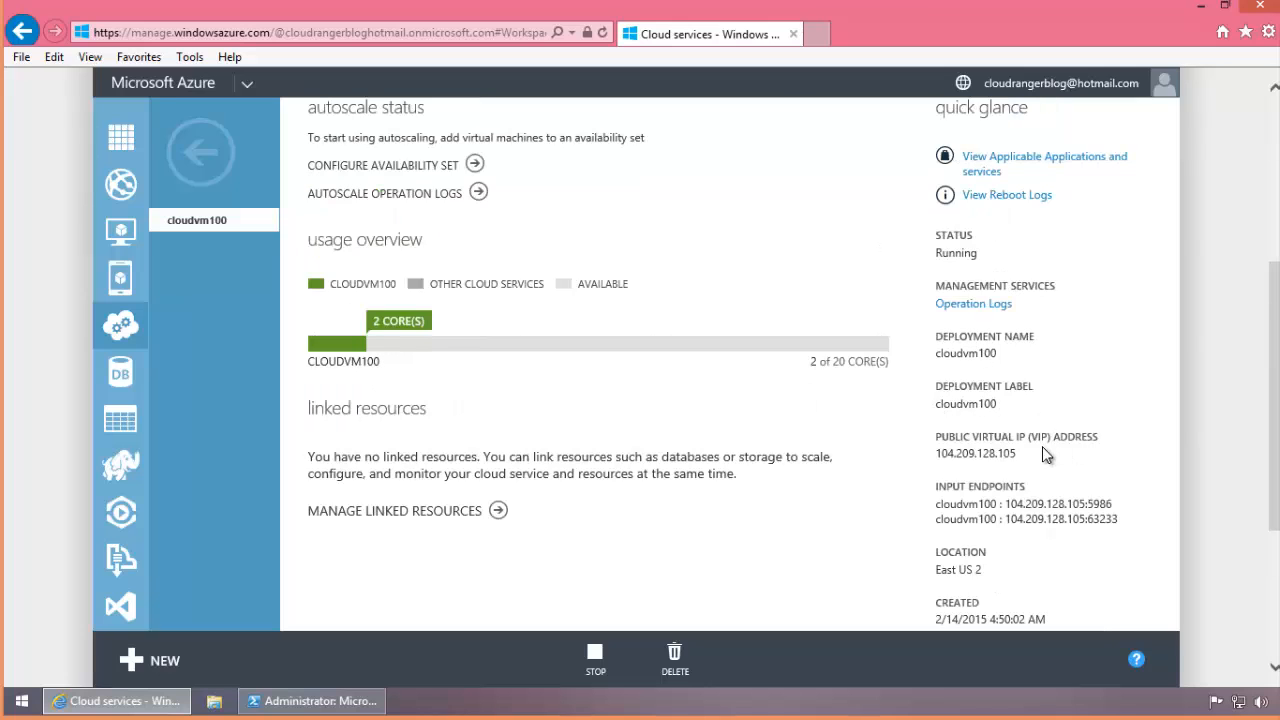
Step: Examine the cloud service's public virtual IP address, deployment name and input endpoints
left_click_drag(1042, 450, 937, 440)
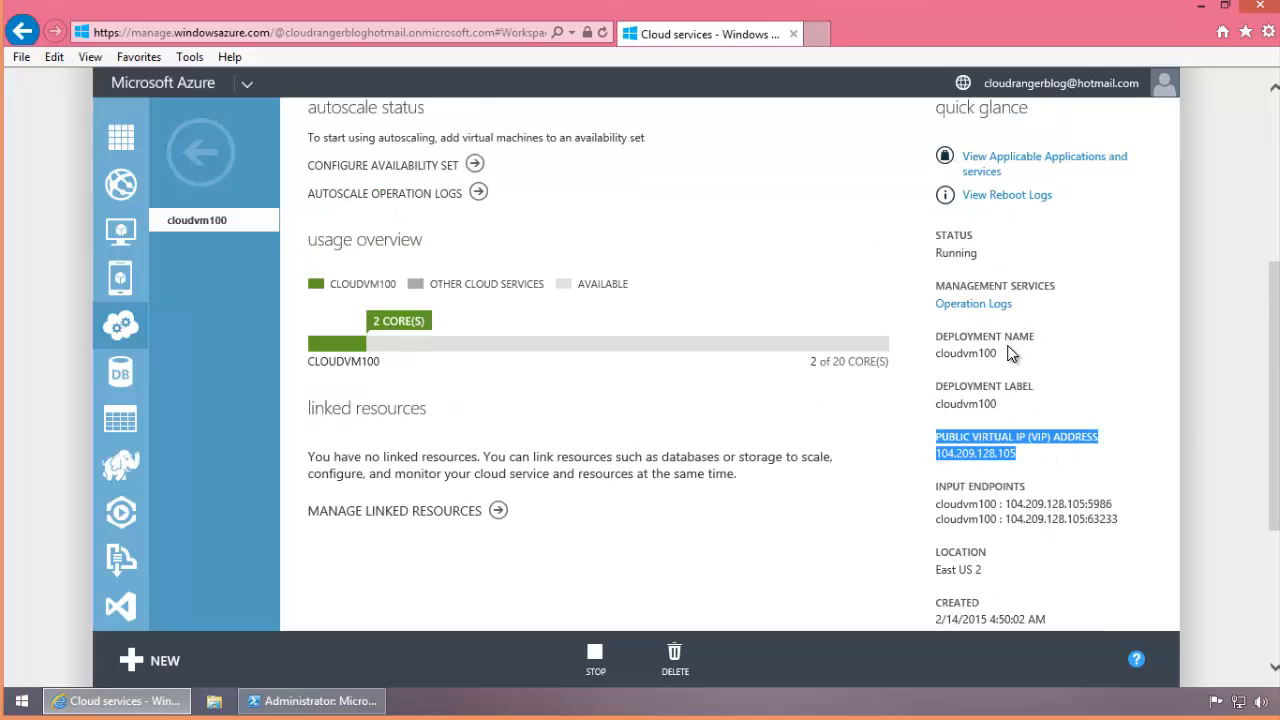
left_click_drag(994, 354, 953, 341)
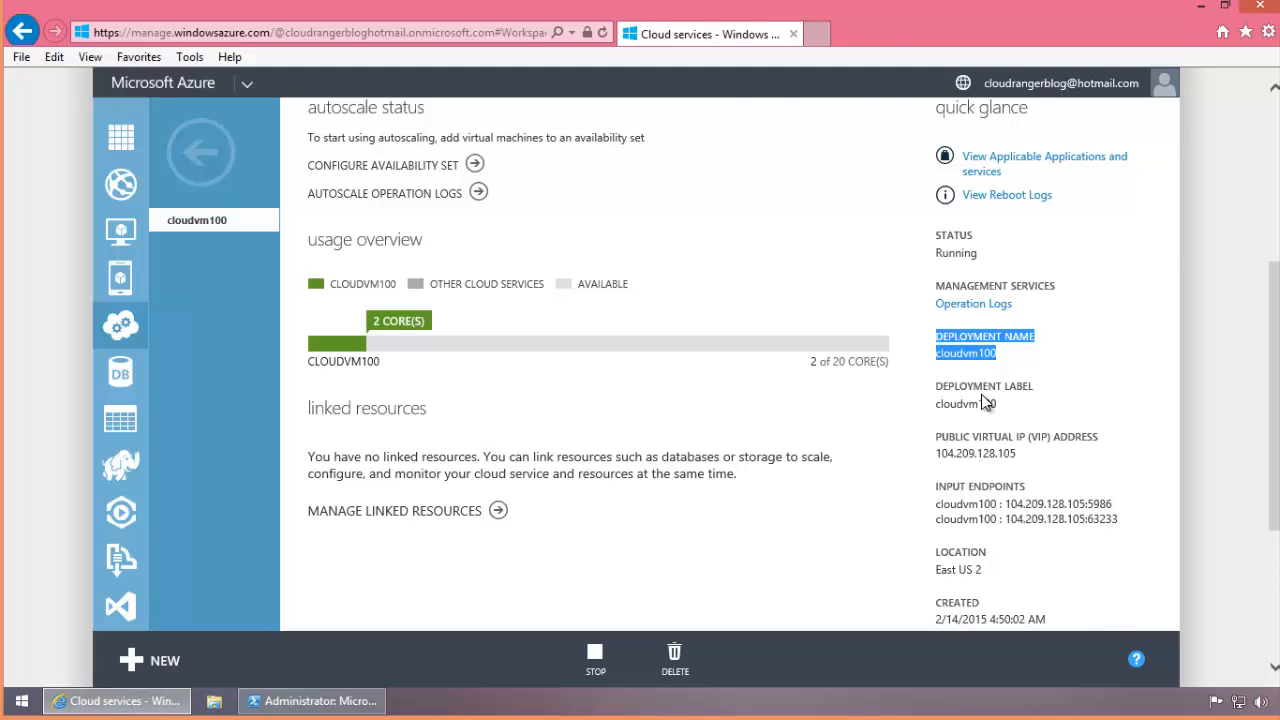
scroll(985, 402, "down", 1)
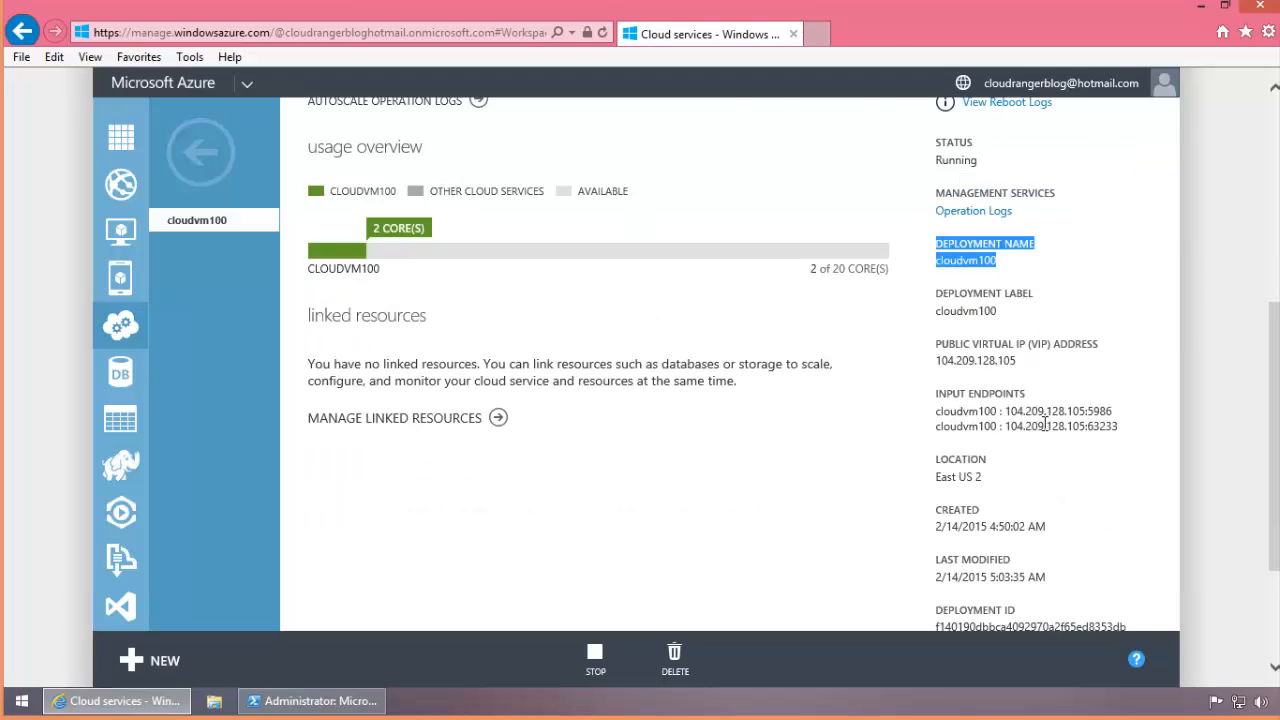
left_click_drag(1122, 430, 936, 410)
scroll(1022, 446, "down", 2)
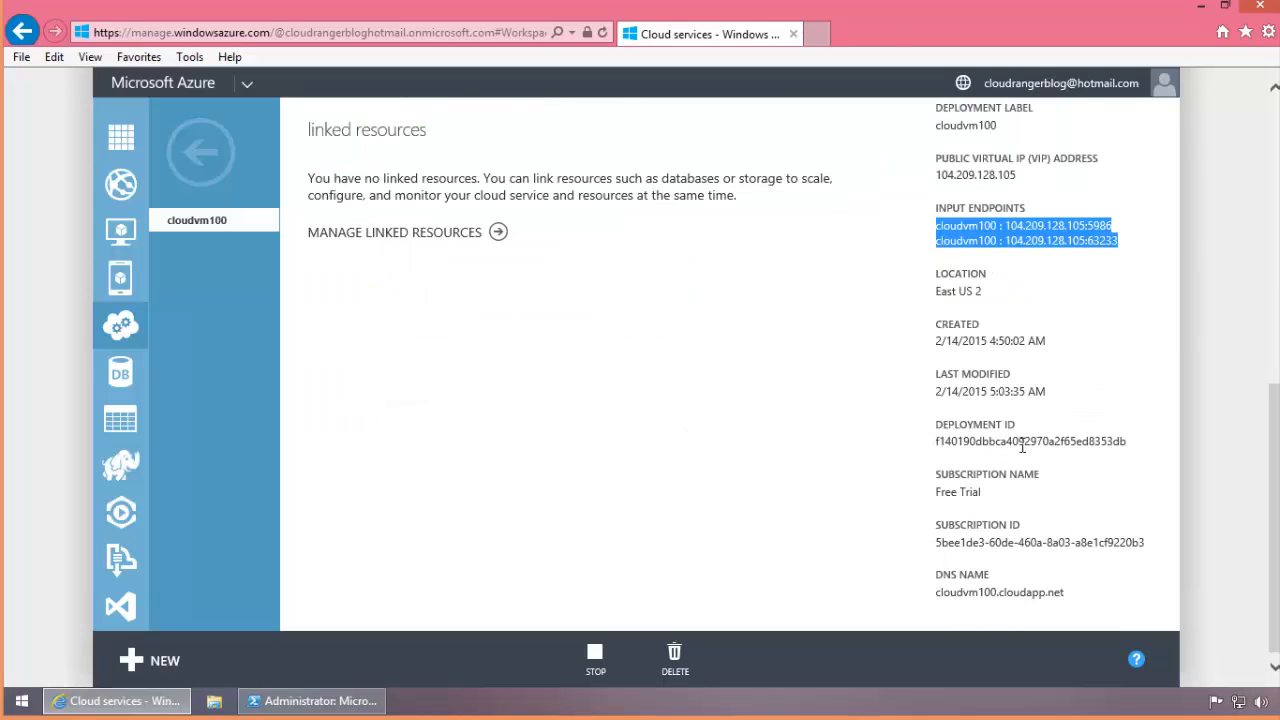
scroll(1022, 446, "up", 4)
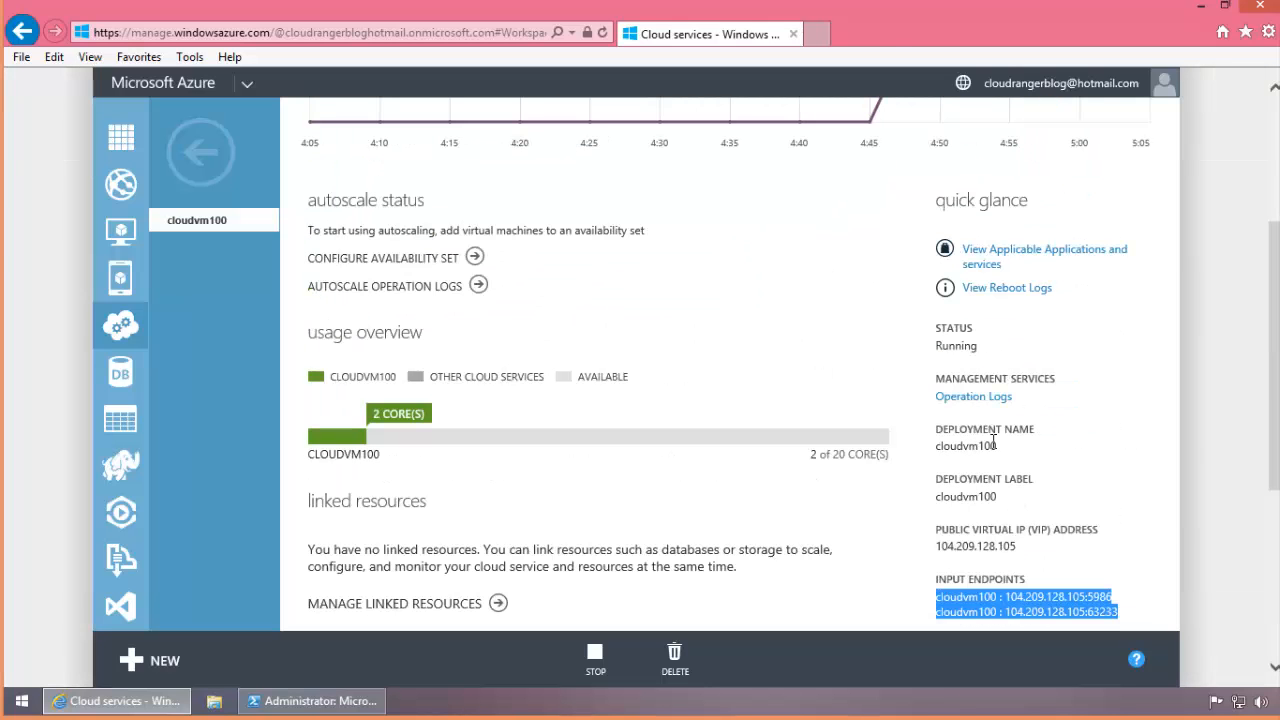
Step: Leave the cloud service and show the quick glance details on the cloudvm100 virtual machine's dashboard
left_click(205, 162)
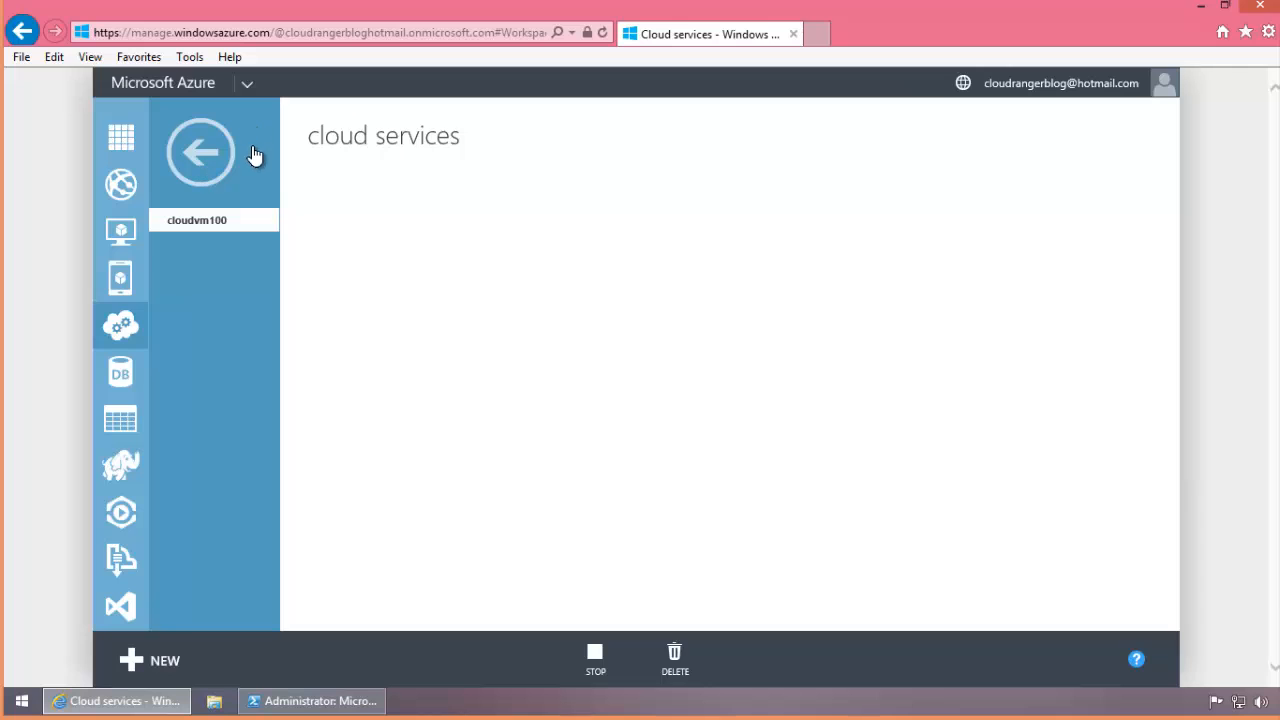
left_click(240, 226)
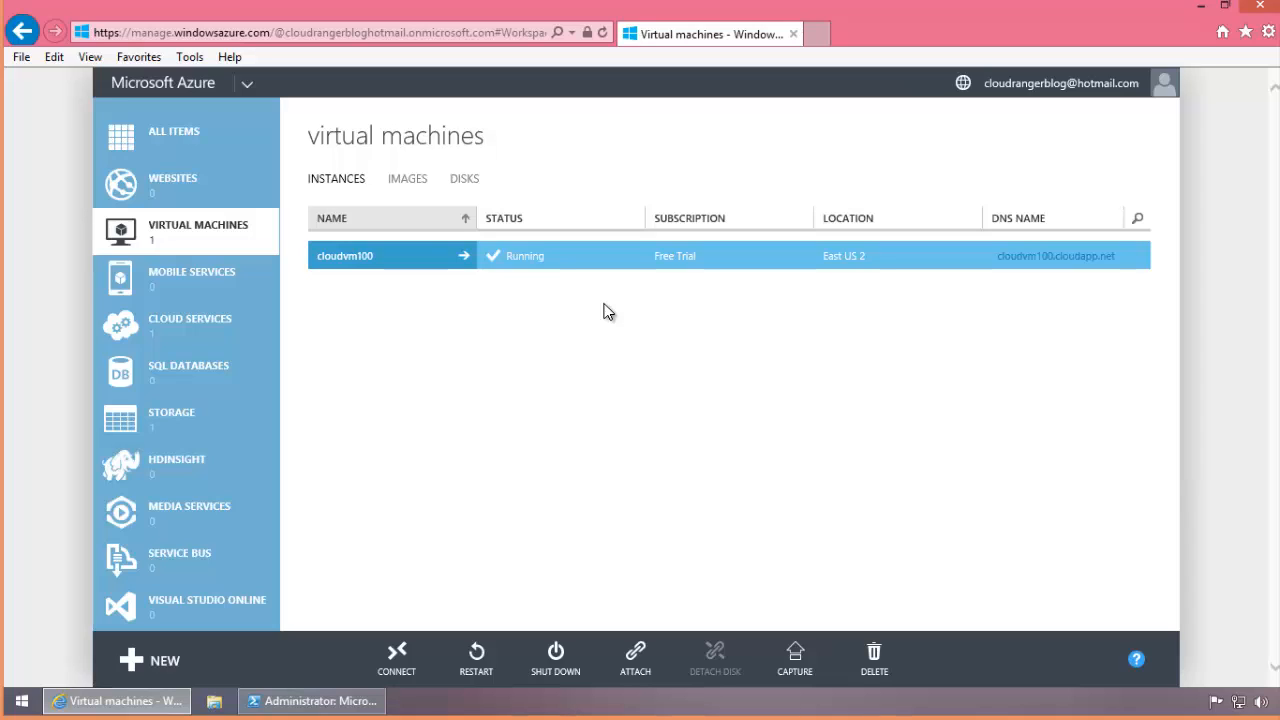
left_click(371, 258)
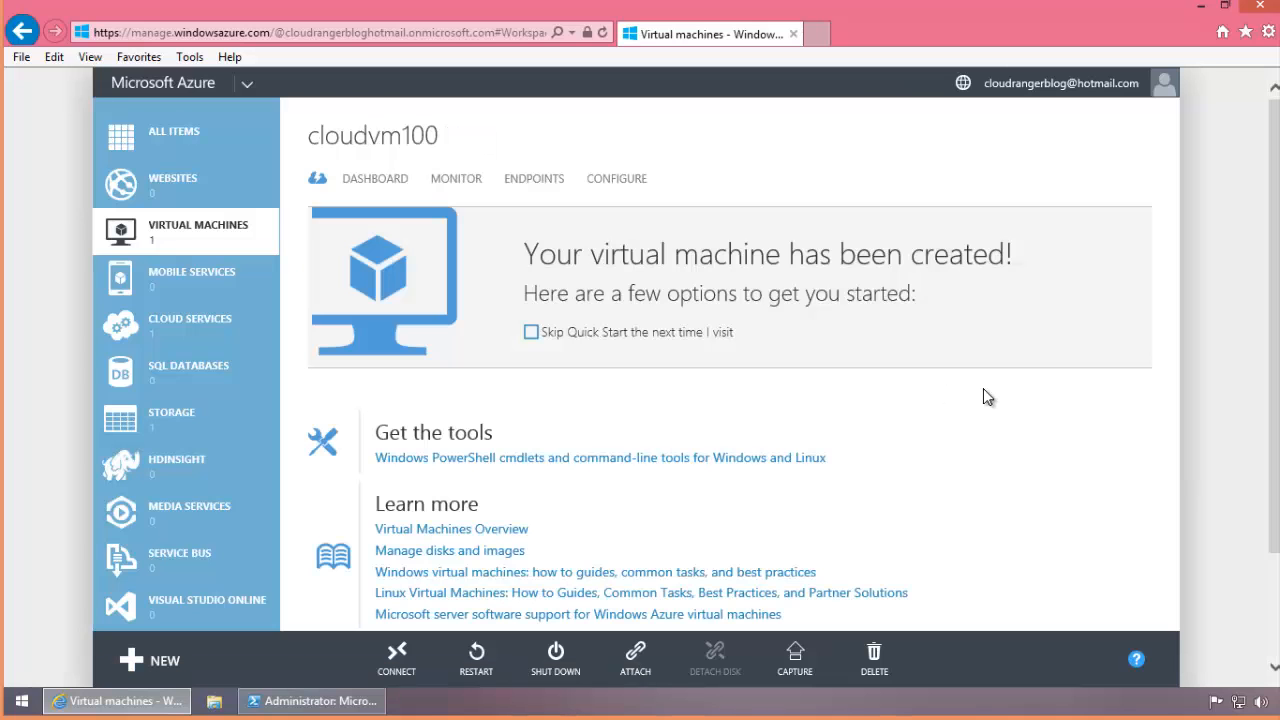
left_click(371, 180)
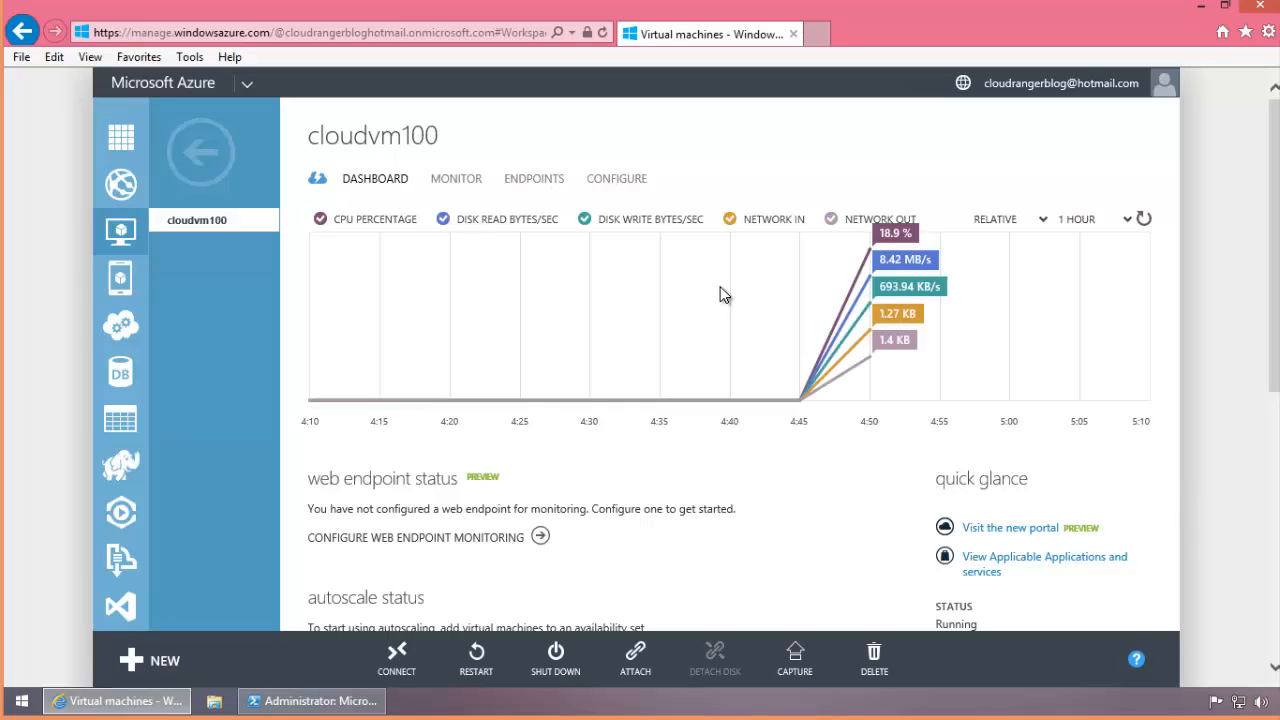
scroll(720, 286, "down", 3)
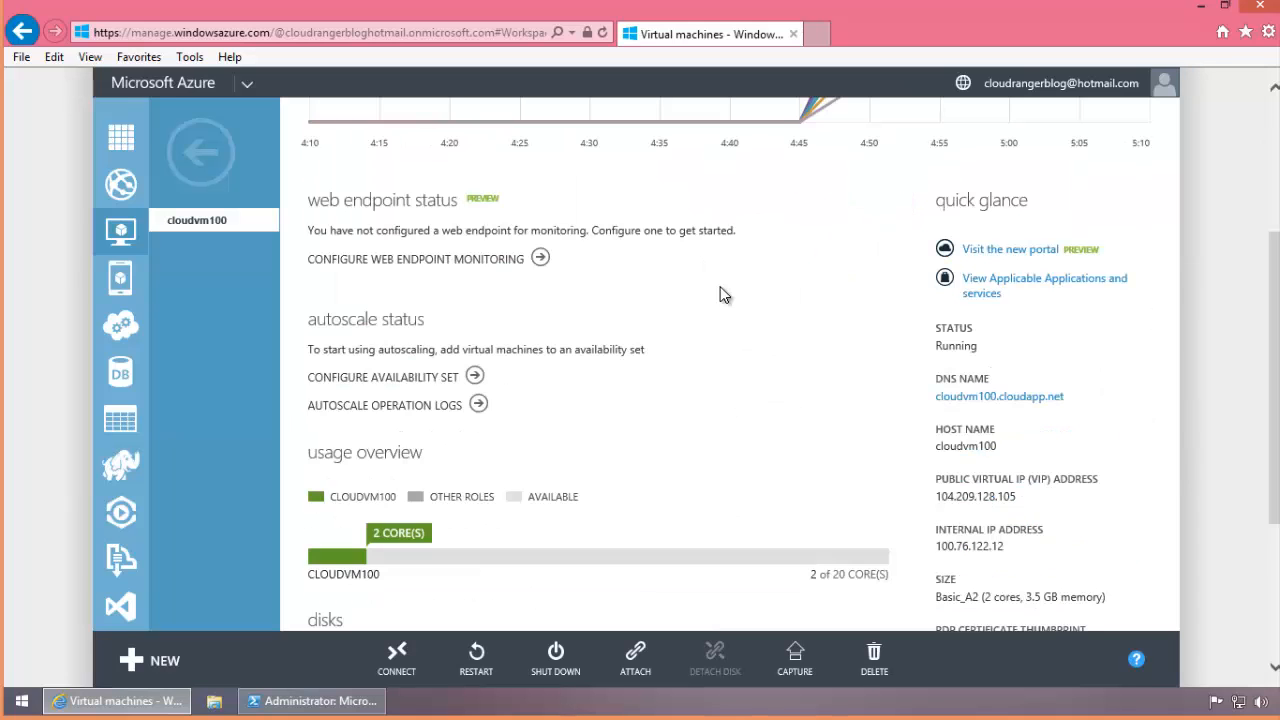
Step: Open the cloudvm100 endpoints and check the private and public ports of the Remote Desktop endpoint
scroll(720, 286, "up", 3)
left_click(535, 180)
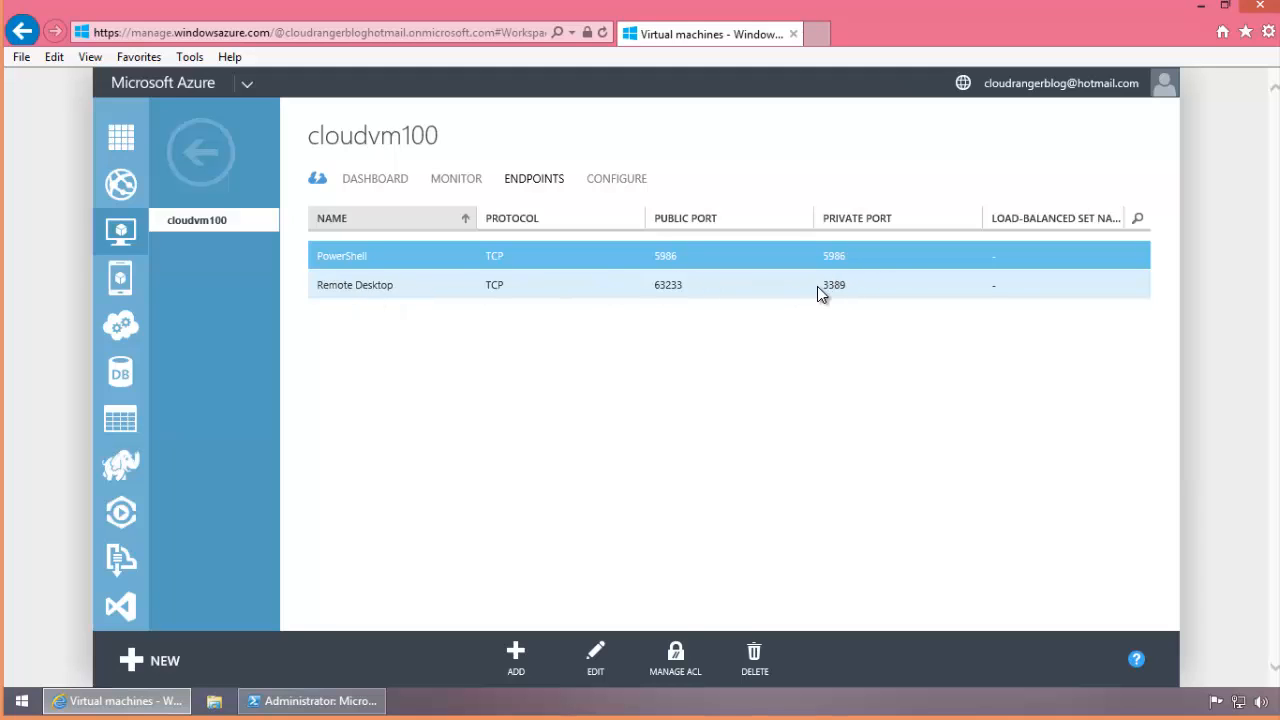
left_click_drag(821, 285, 847, 285)
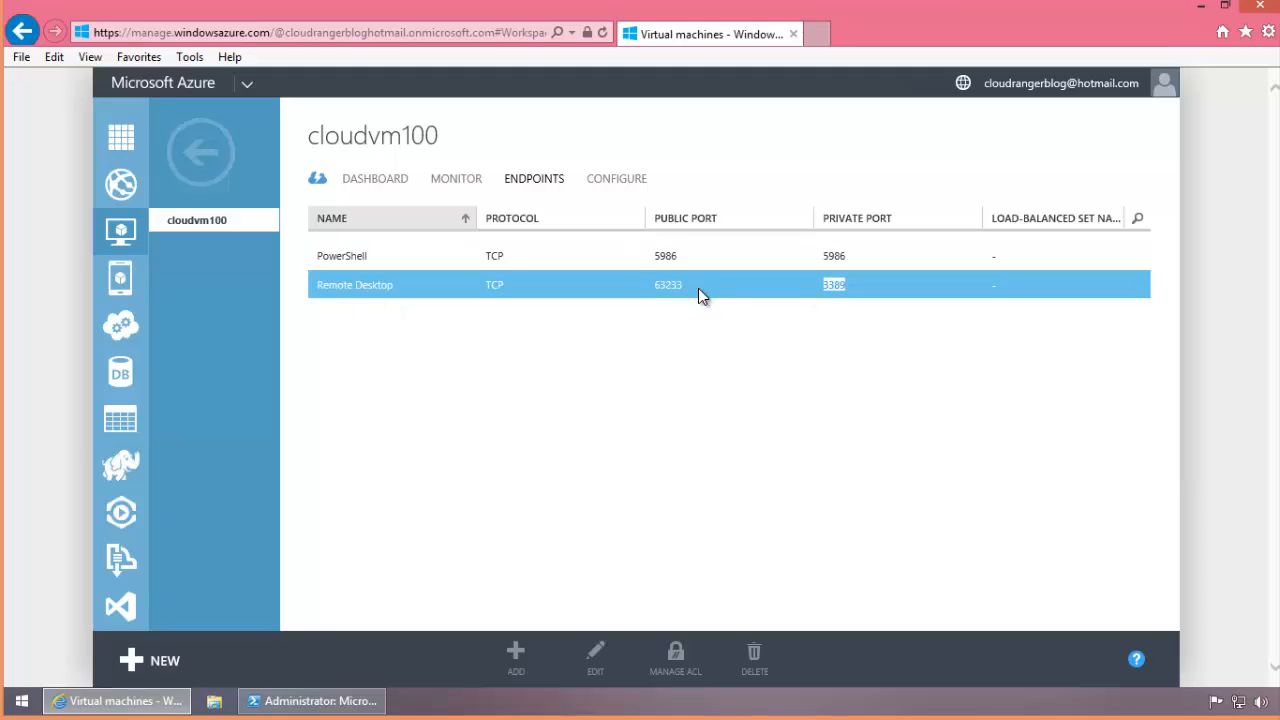
left_click_drag(655, 287, 687, 288)
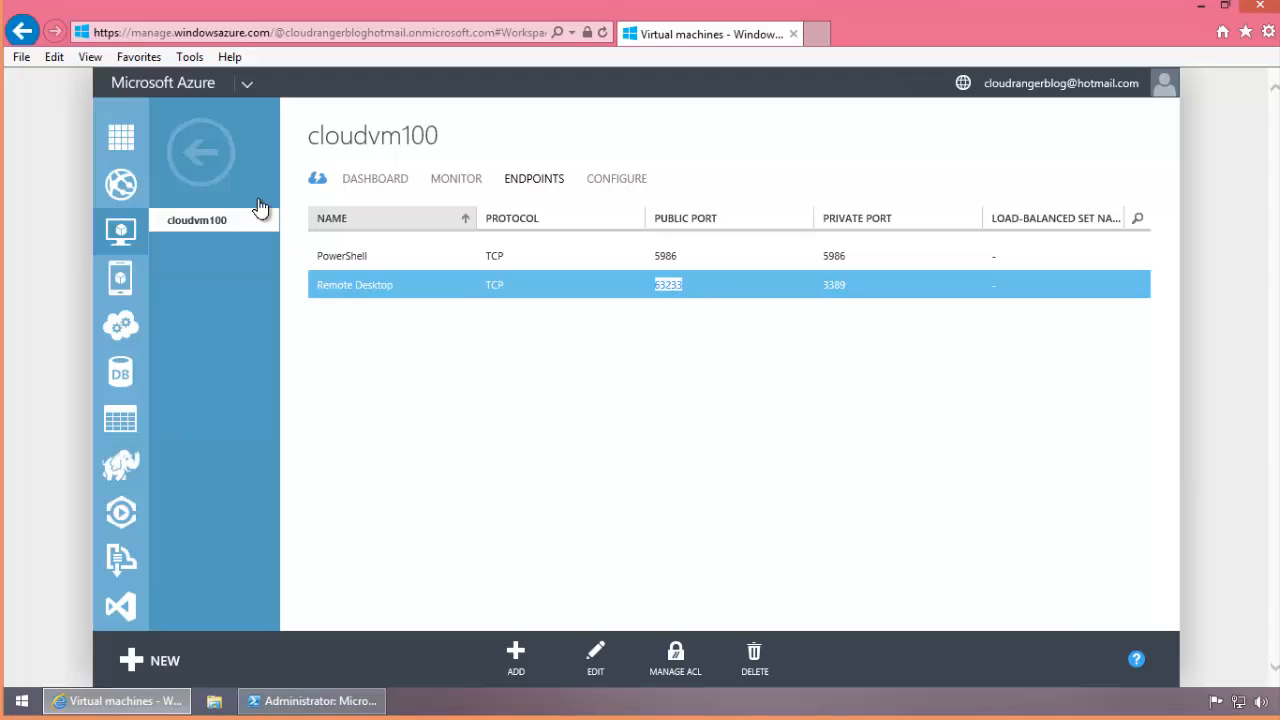
Step: Return to the virtual machine list and save the cloudvm100.rdp connection file to the Desktop
left_click(200, 151)
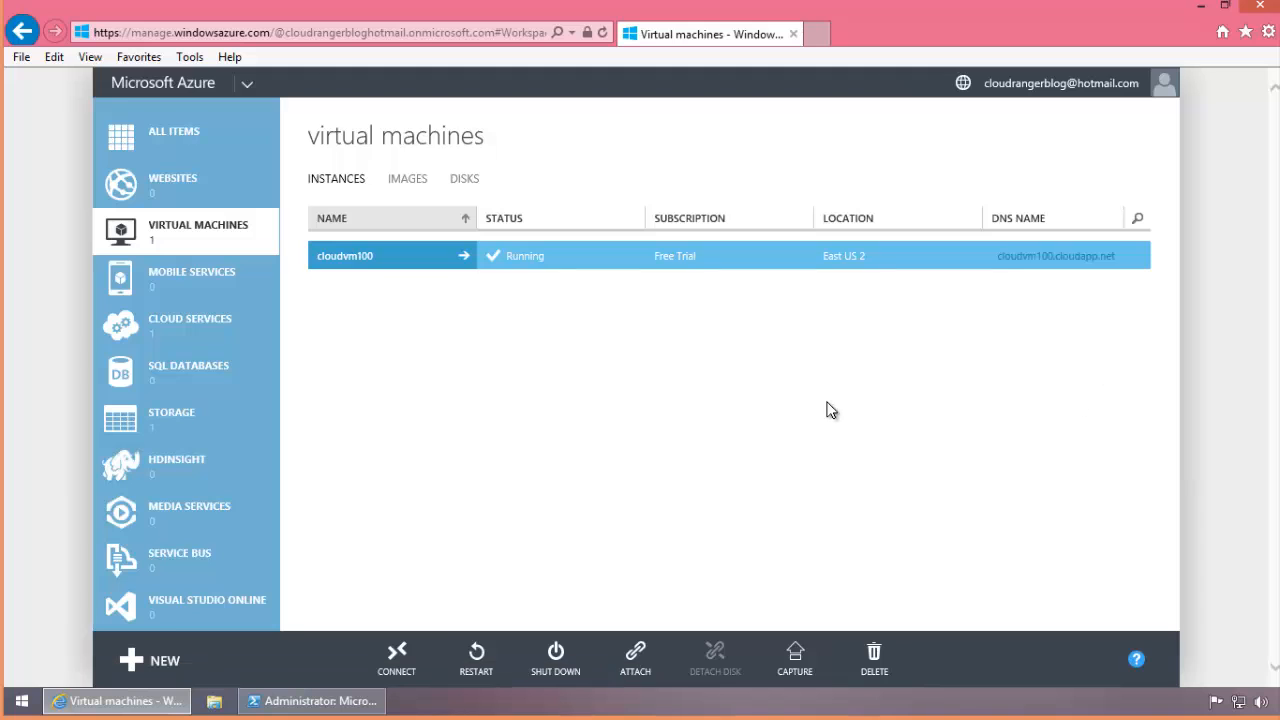
left_click(400, 662)
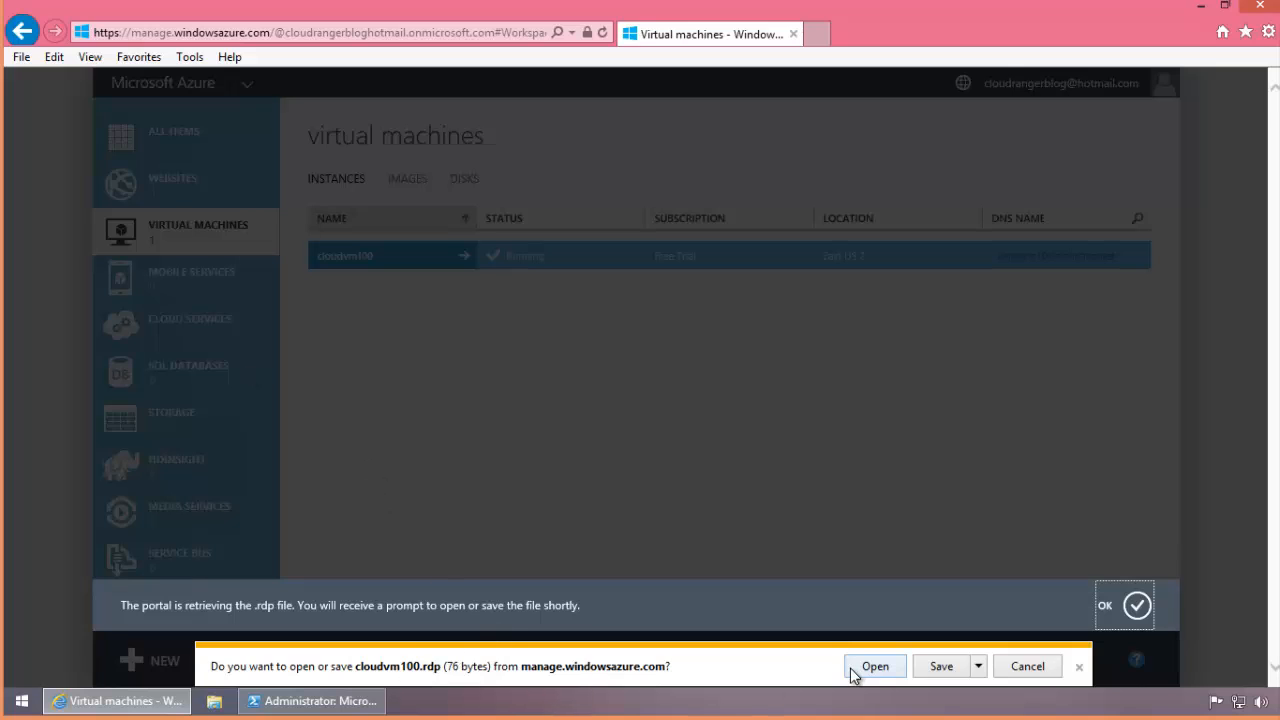
left_click(978, 666)
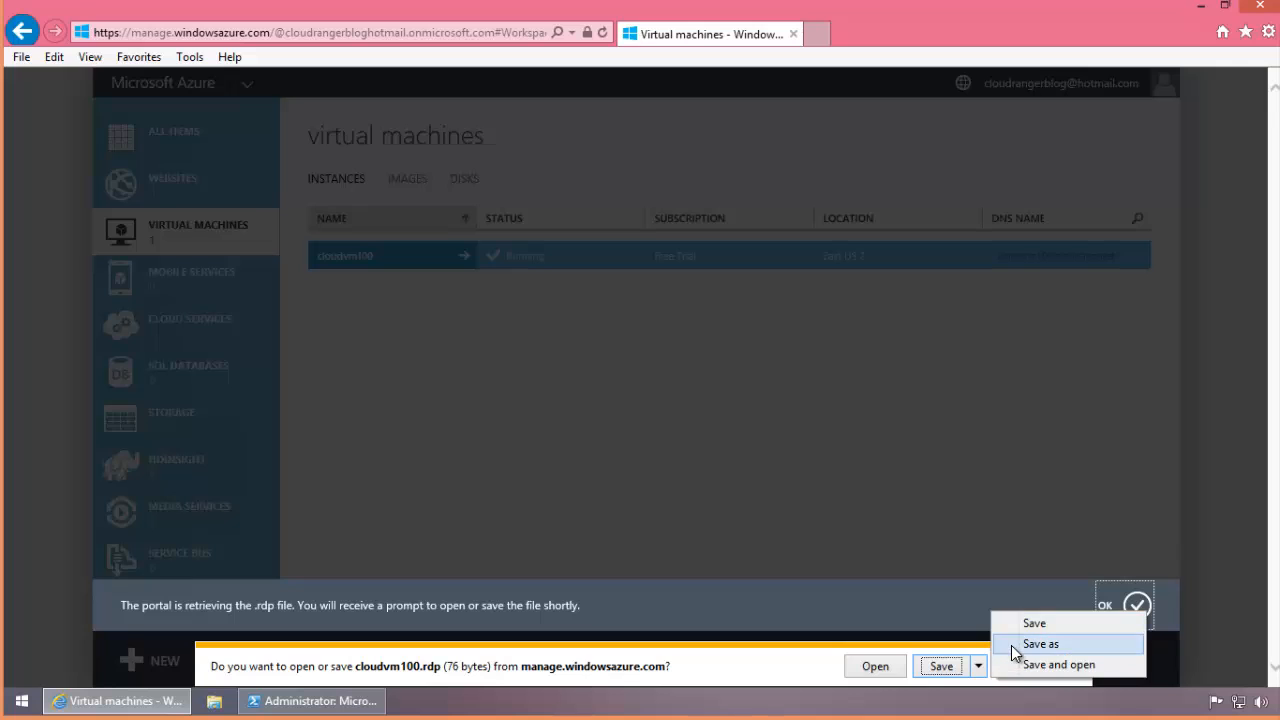
left_click(1011, 645)
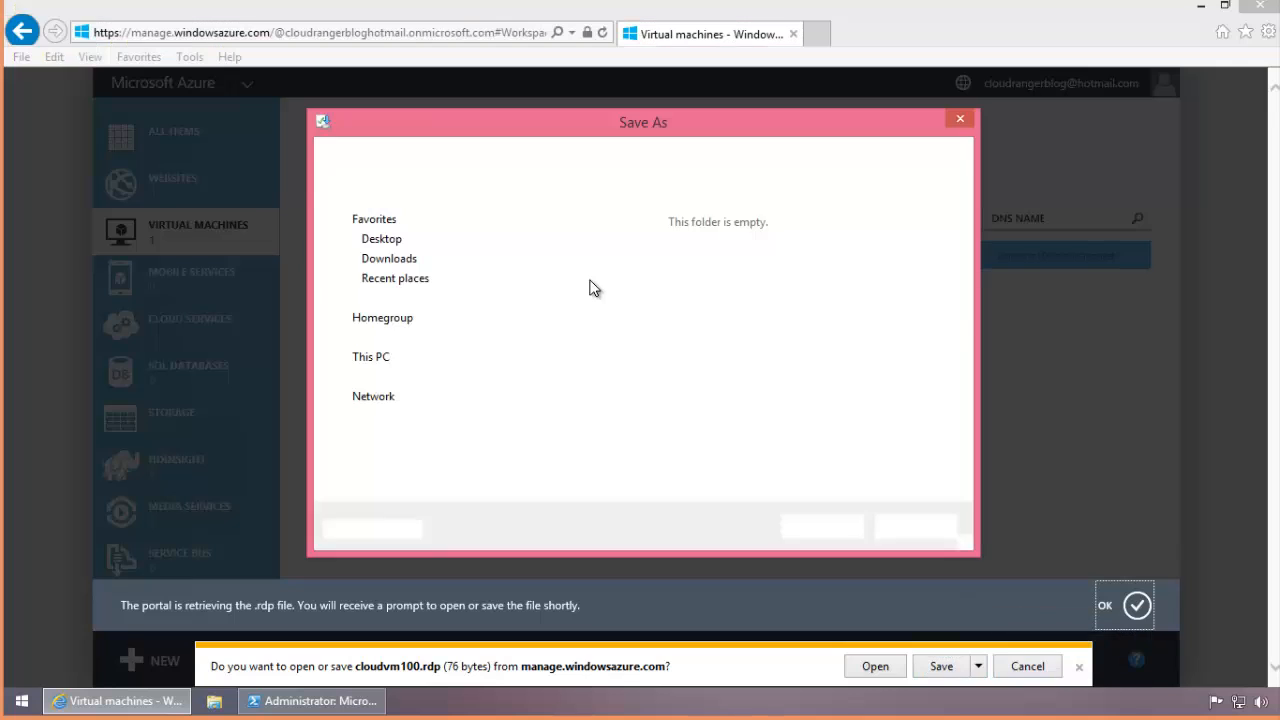
left_click(390, 242)
left_click(820, 527)
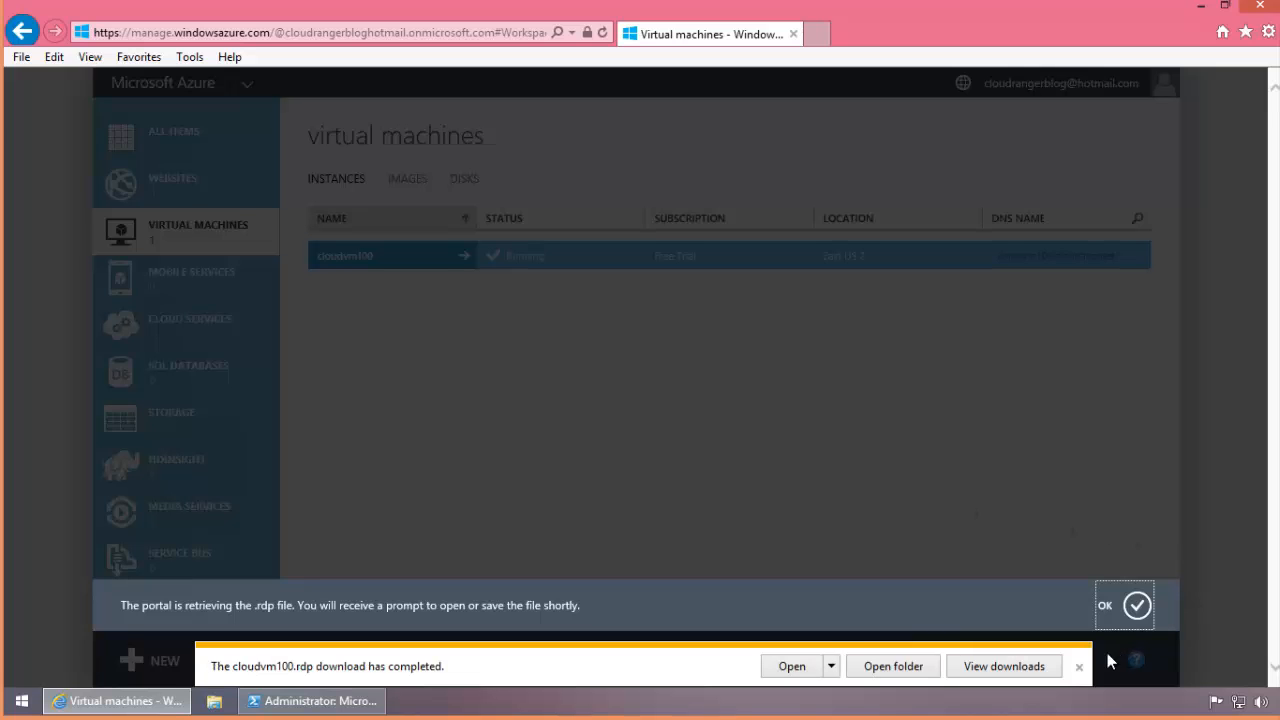
left_click(1079, 666)
left_click(1137, 605)
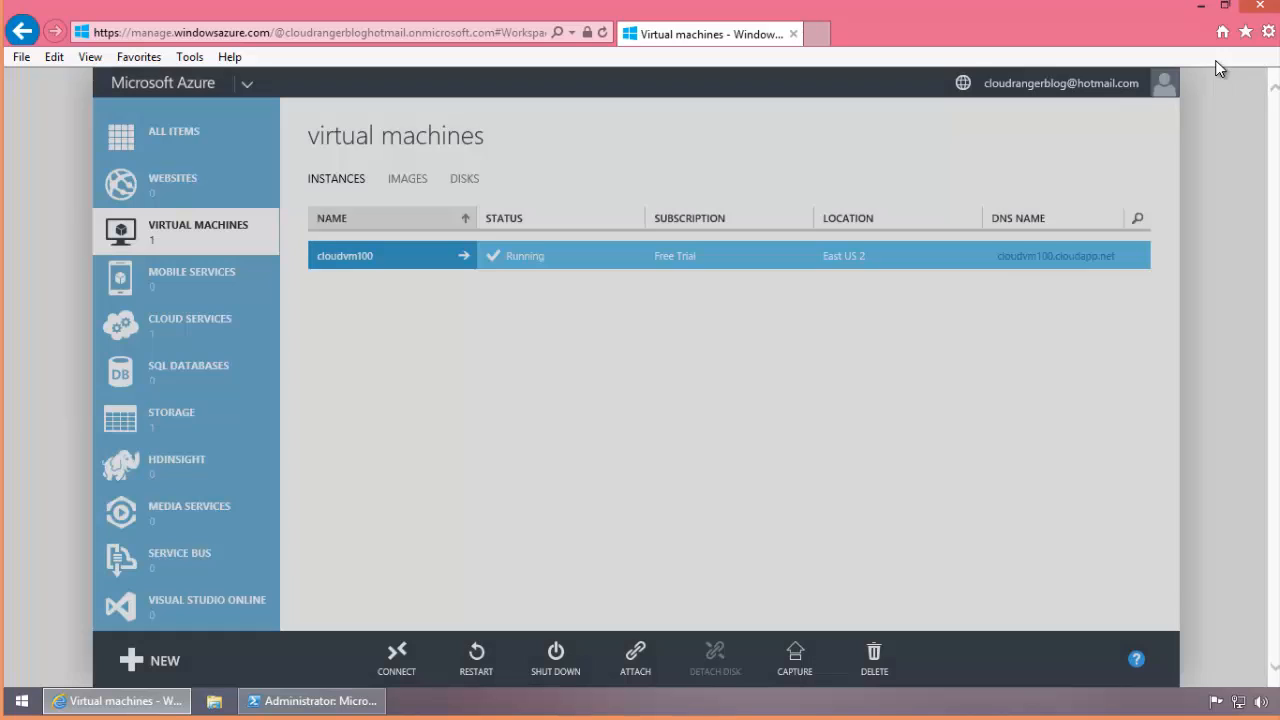
Step: Open the cloudvm100 connection file on the desktop for editing and examine the host name and port in its computer address
left_click(1205, 10)
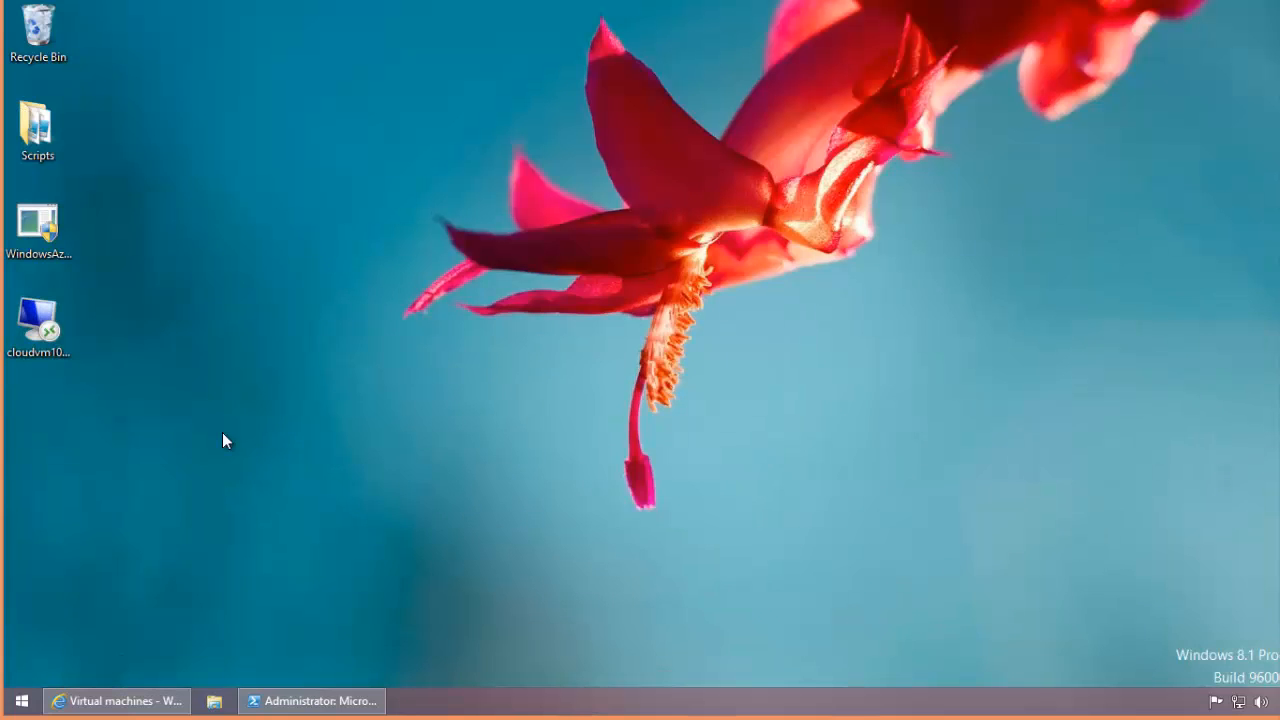
right_click(41, 339)
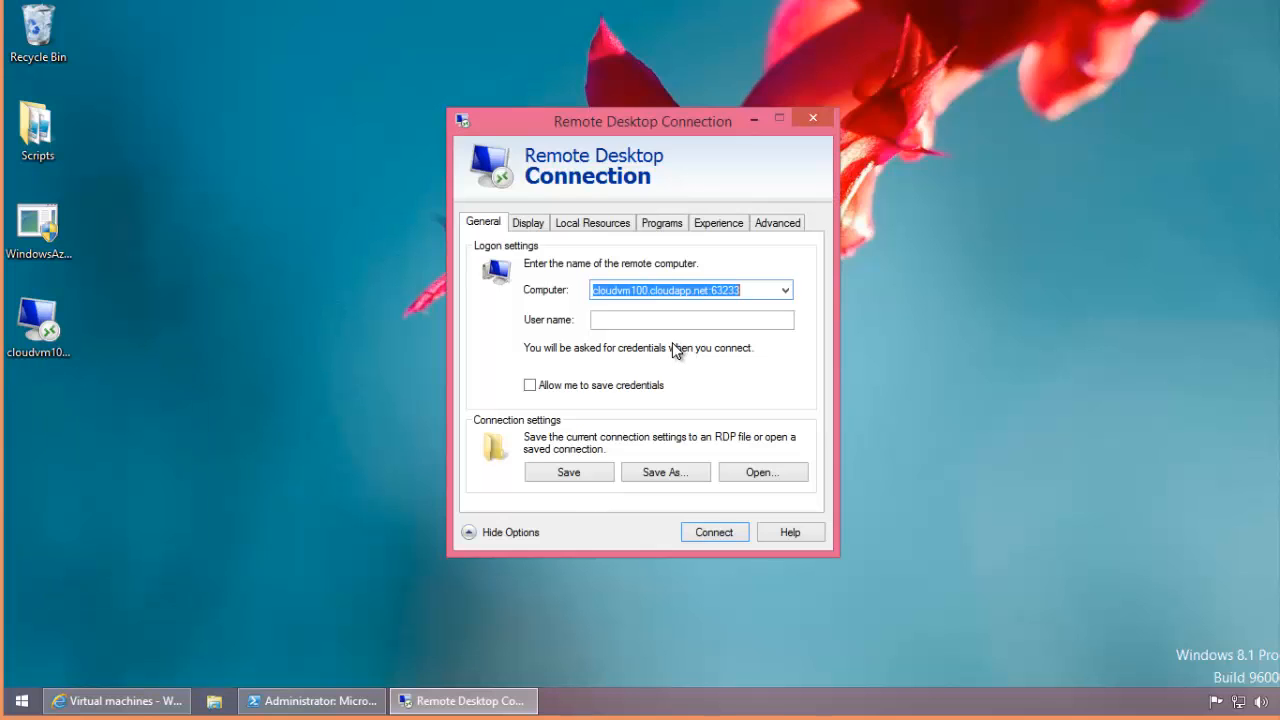
left_click(608, 290)
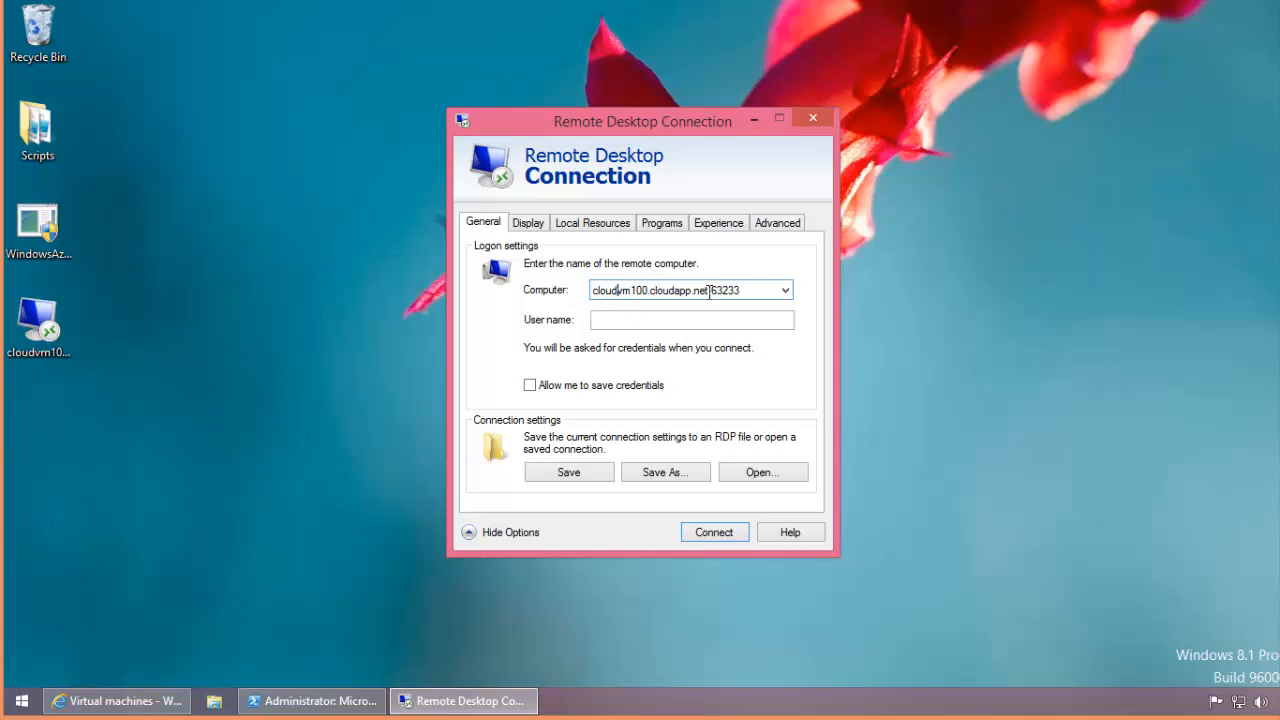
left_click_drag(710, 290, 585, 291)
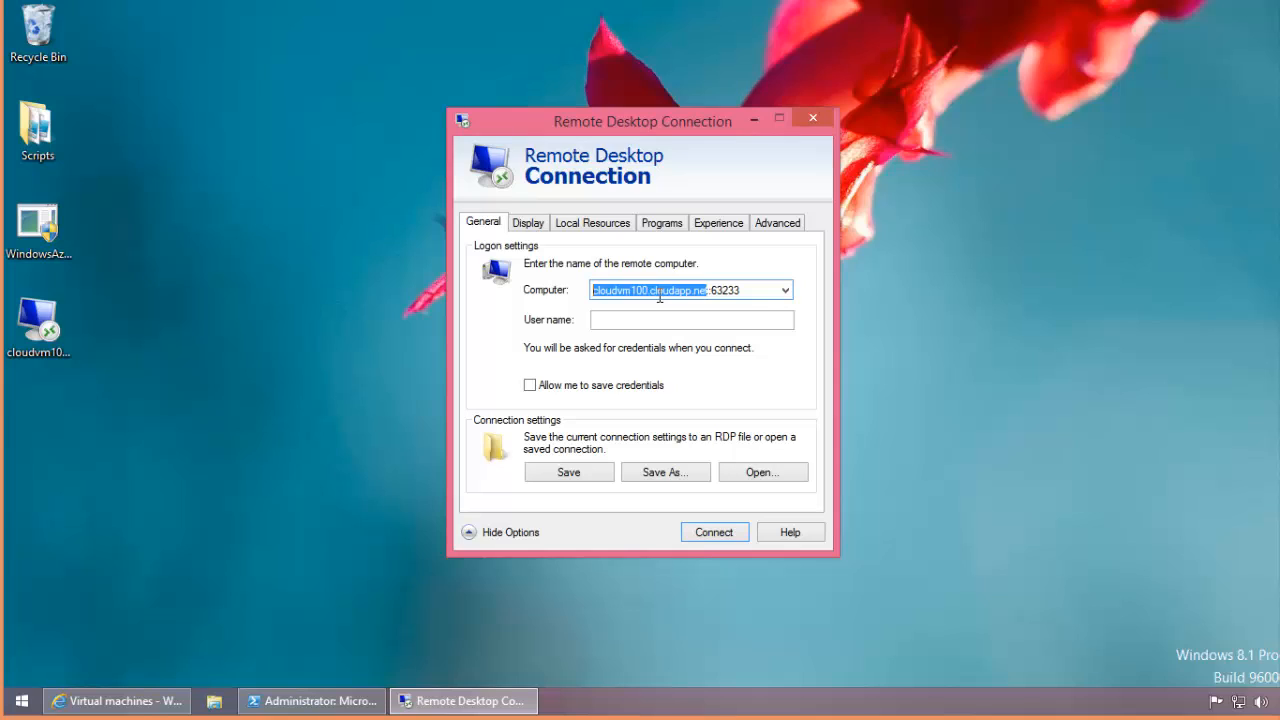
left_click(742, 290)
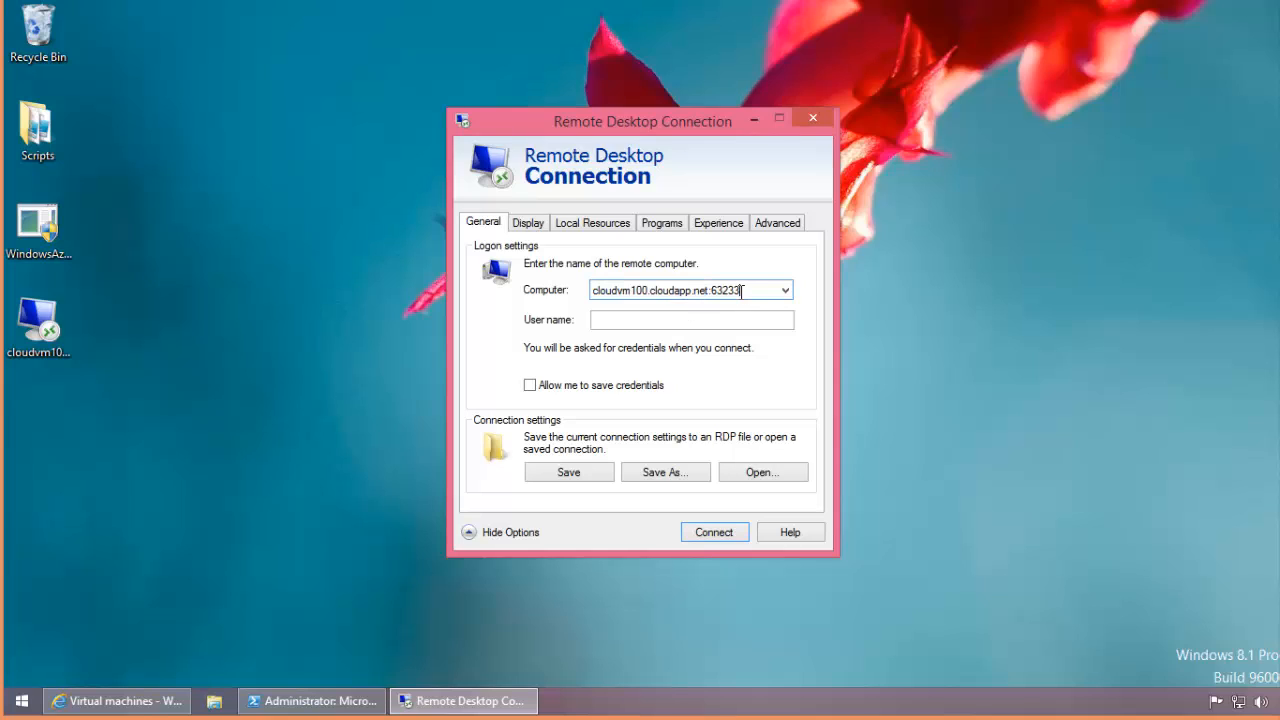
left_click_drag(709, 290, 746, 290)
Step: Switch back to the Azure portal and compare the public and private ports of cloudvm100's Remote Desktop endpoint
left_click(130, 702)
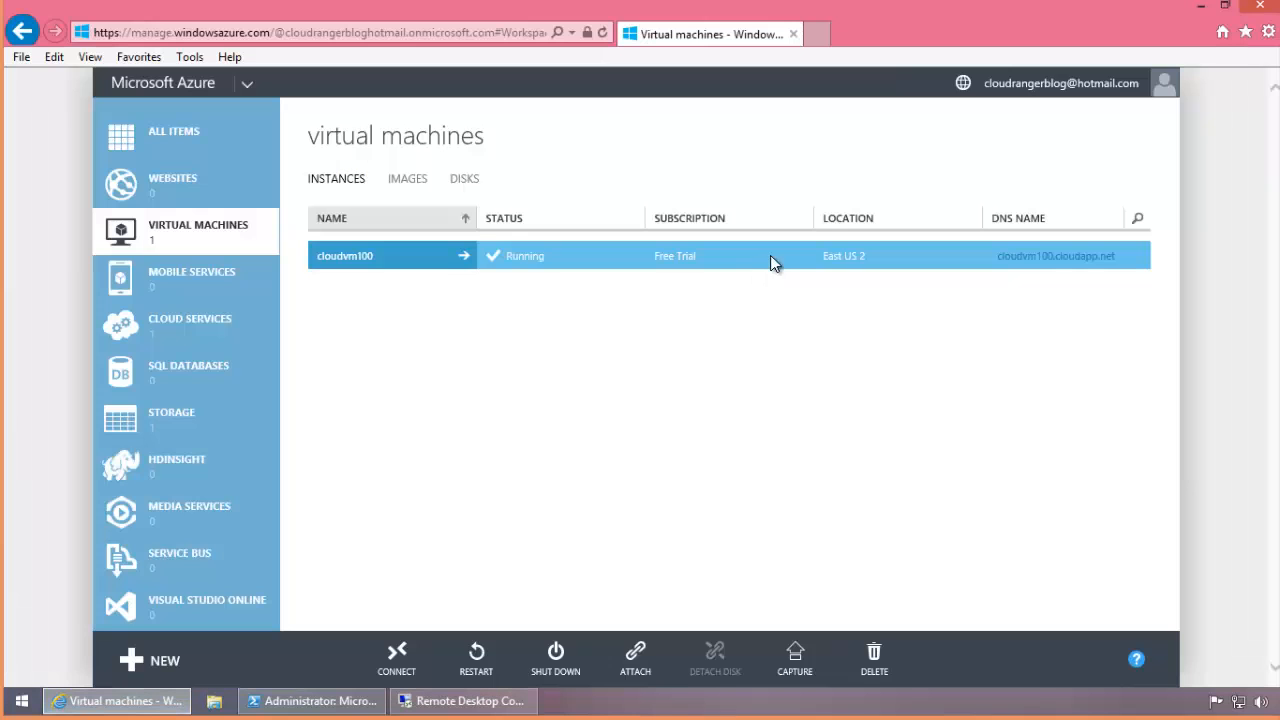
left_click(423, 256)
left_click(533, 178)
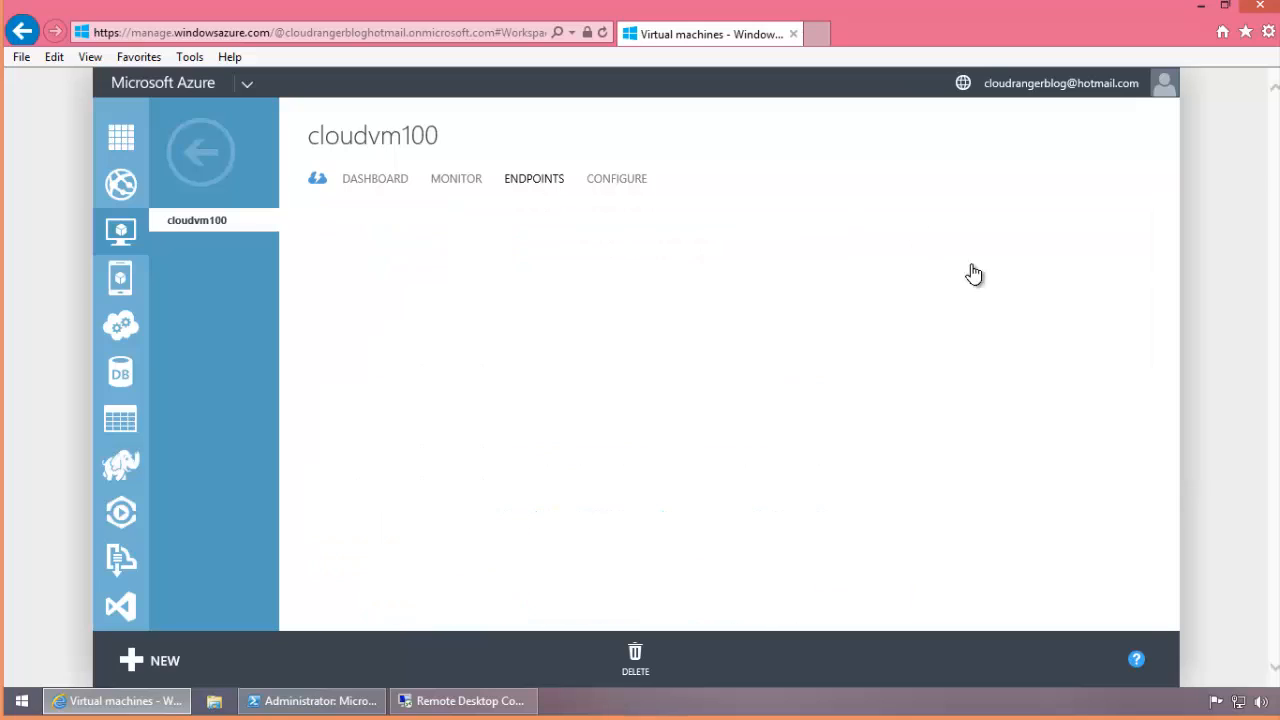
left_click(811, 288)
left_click_drag(825, 287, 870, 286)
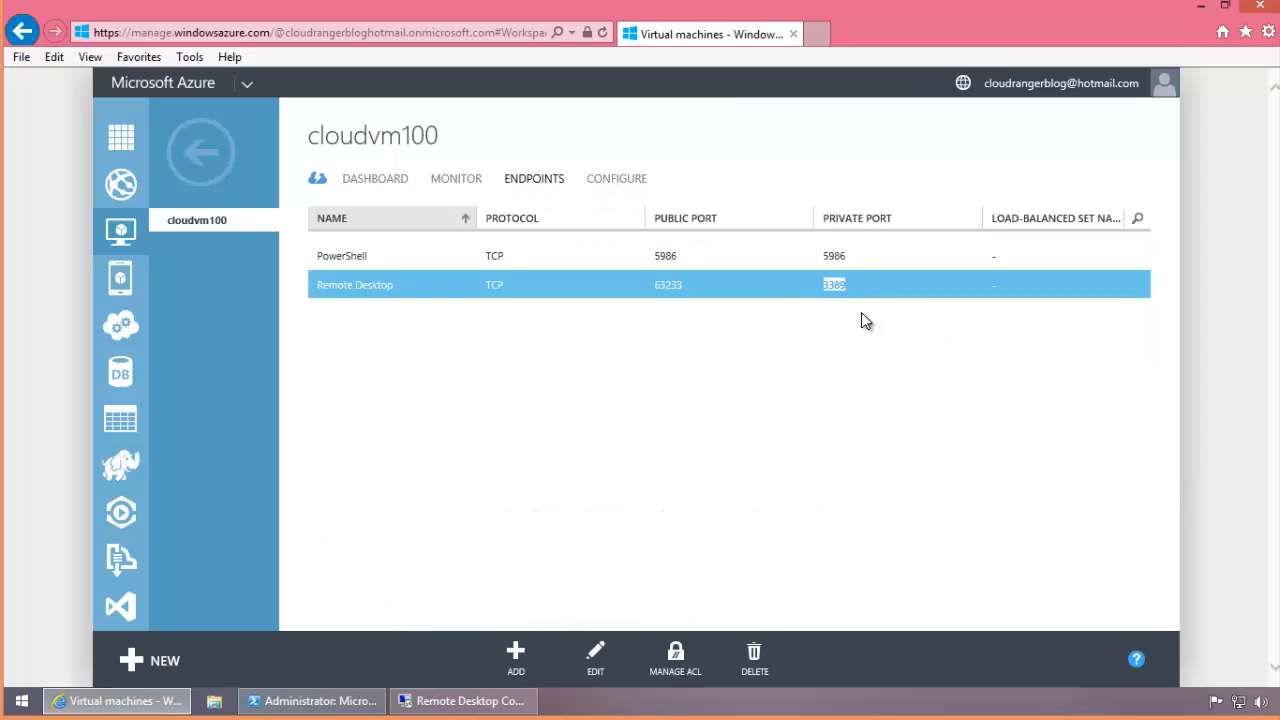
left_click(652, 288)
double_click(852, 287)
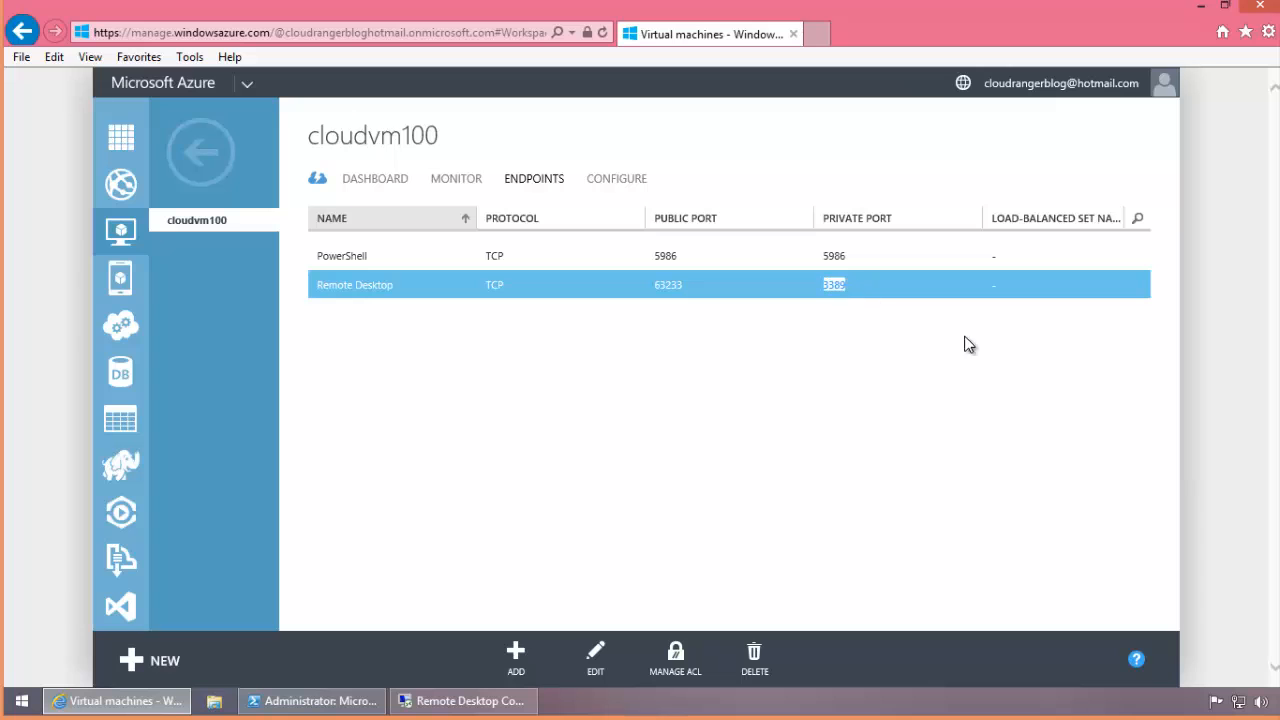
Step: Return to the Remote Desktop Connection settings, allow credentials to be saved and enter the account's user name
left_click(1203, 8)
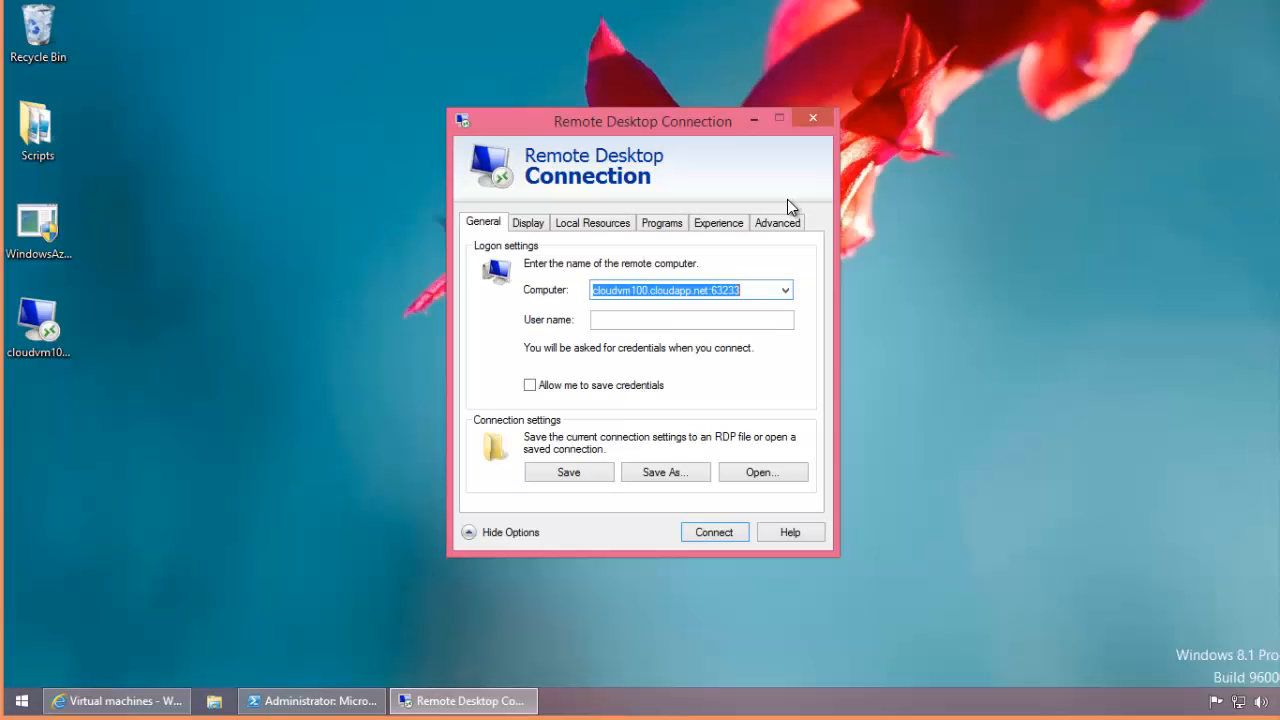
left_click(592, 387)
left_click(631, 320)
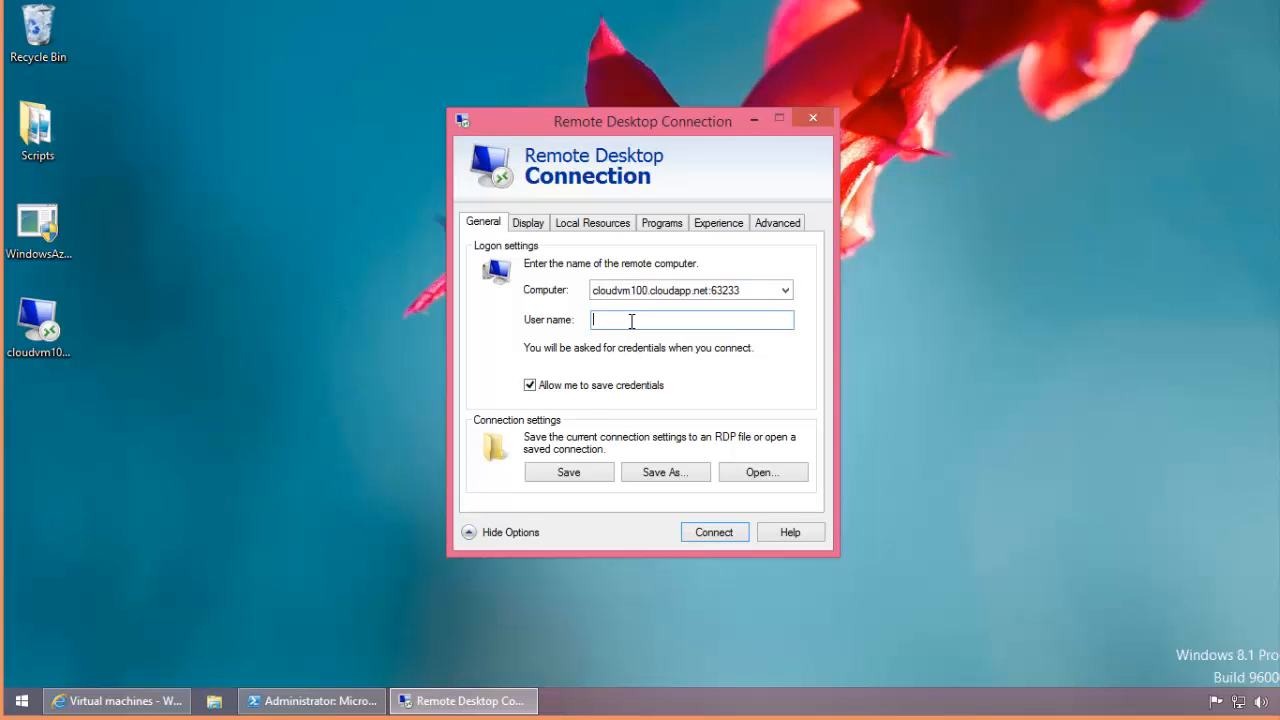
type("shawn")
Step: Connect to cloudvm100 despite the unknown publisher and stop further prompts for this computer
left_click(714, 531)
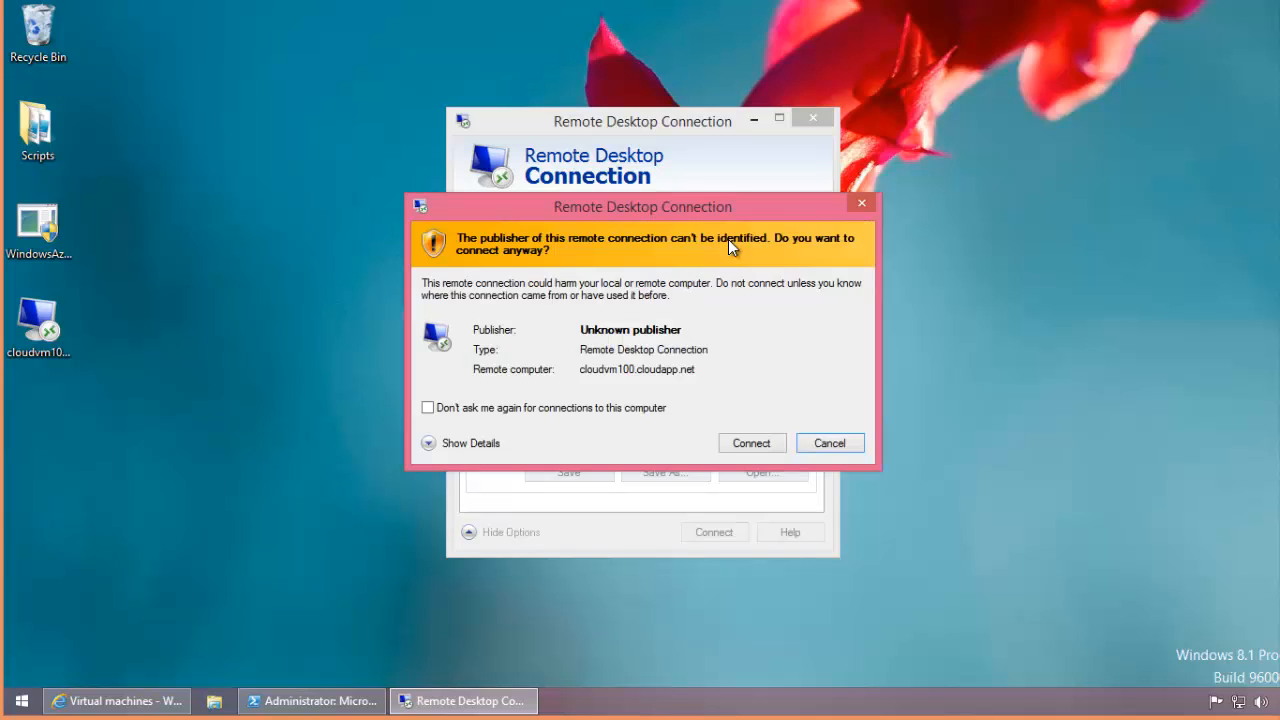
left_click(622, 408)
left_click(738, 443)
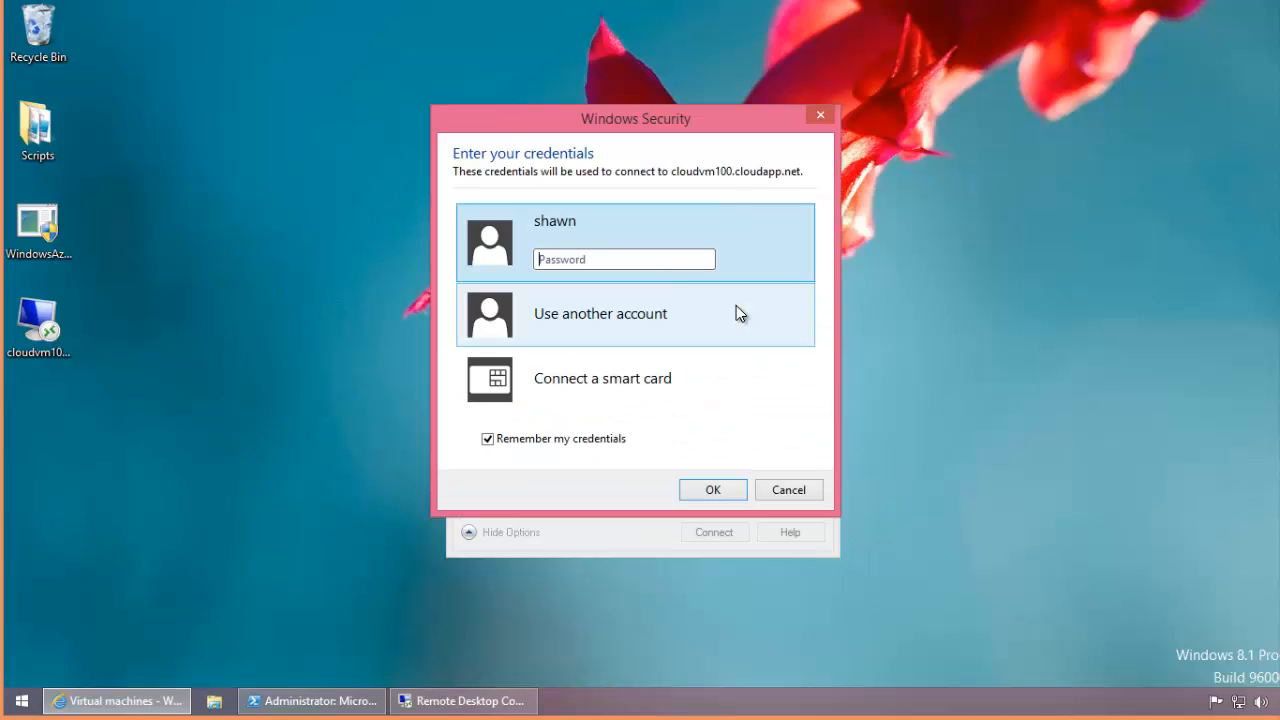
Step: Enter the account password and accept the remote computer's untrusted certificate without being asked again for this computer
type("•••••••••")
key("Return")
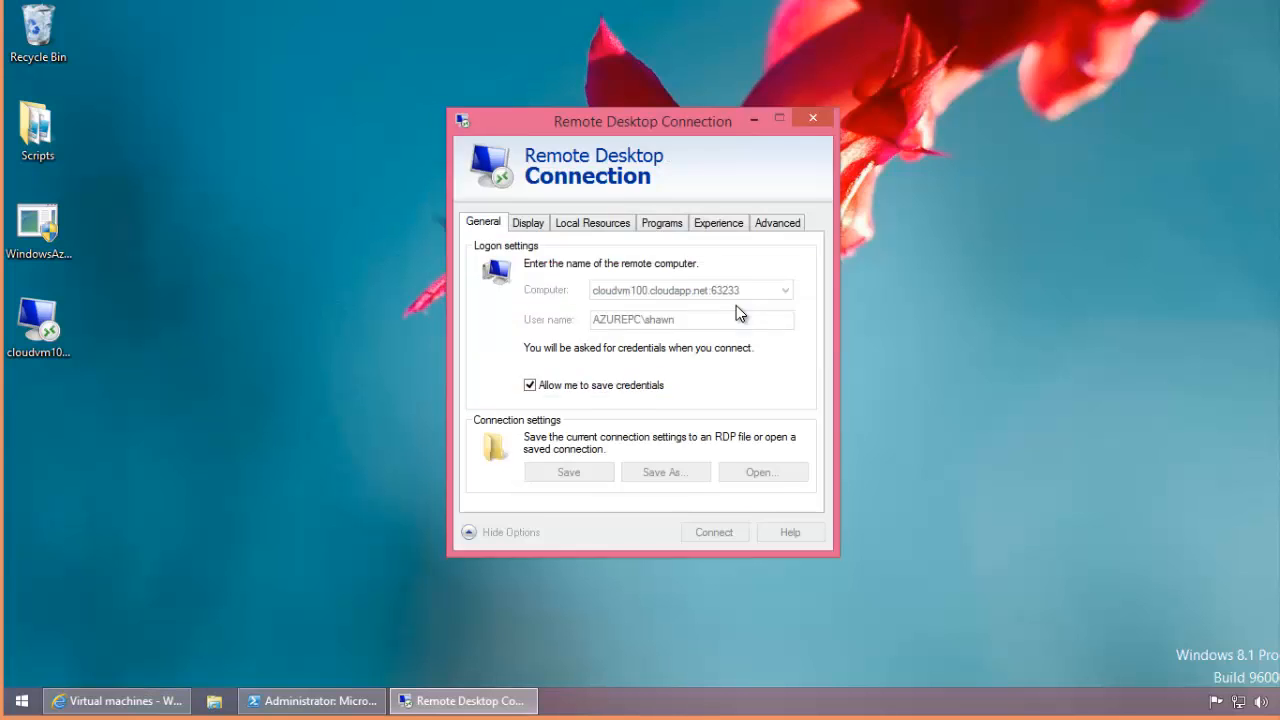
left_click(596, 460)
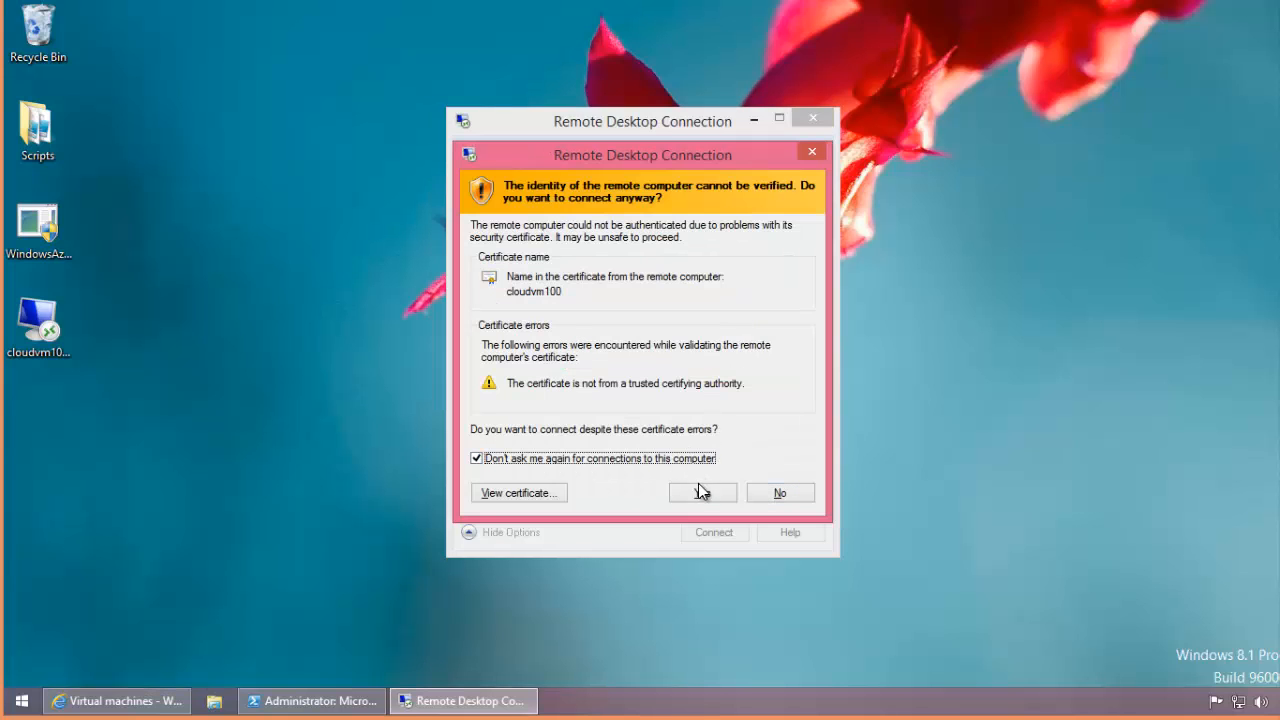
left_click(702, 492)
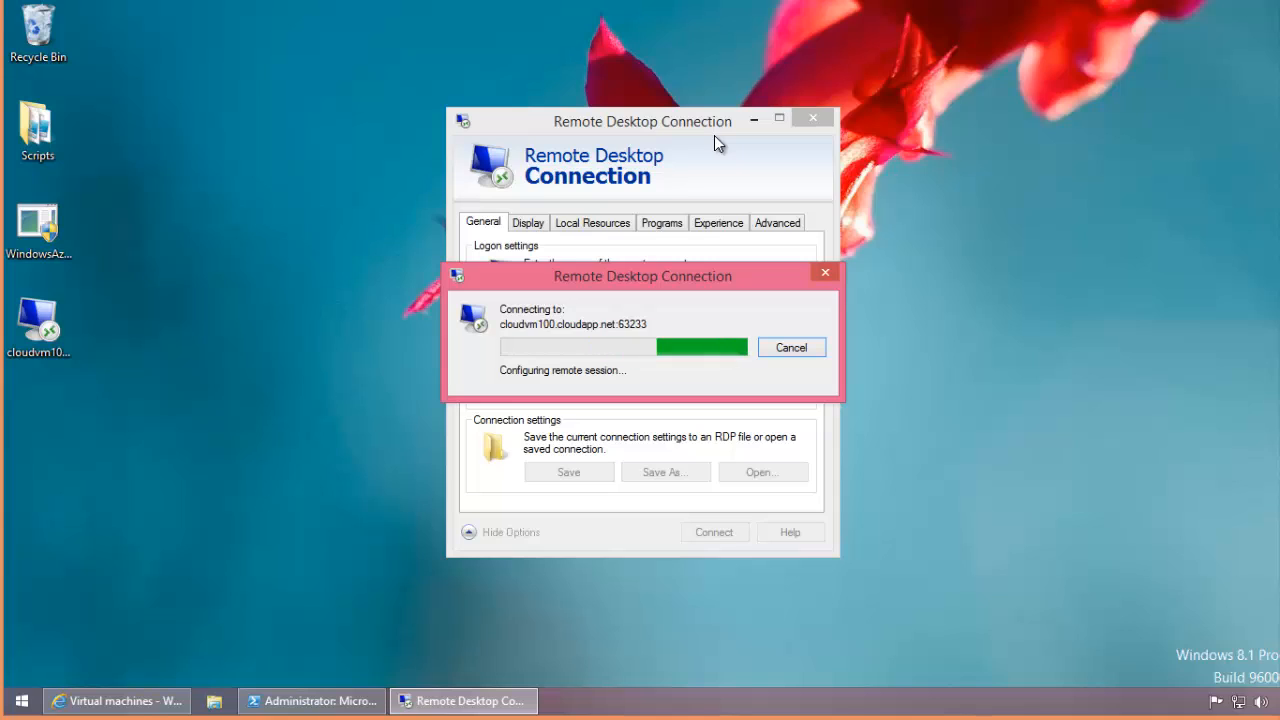